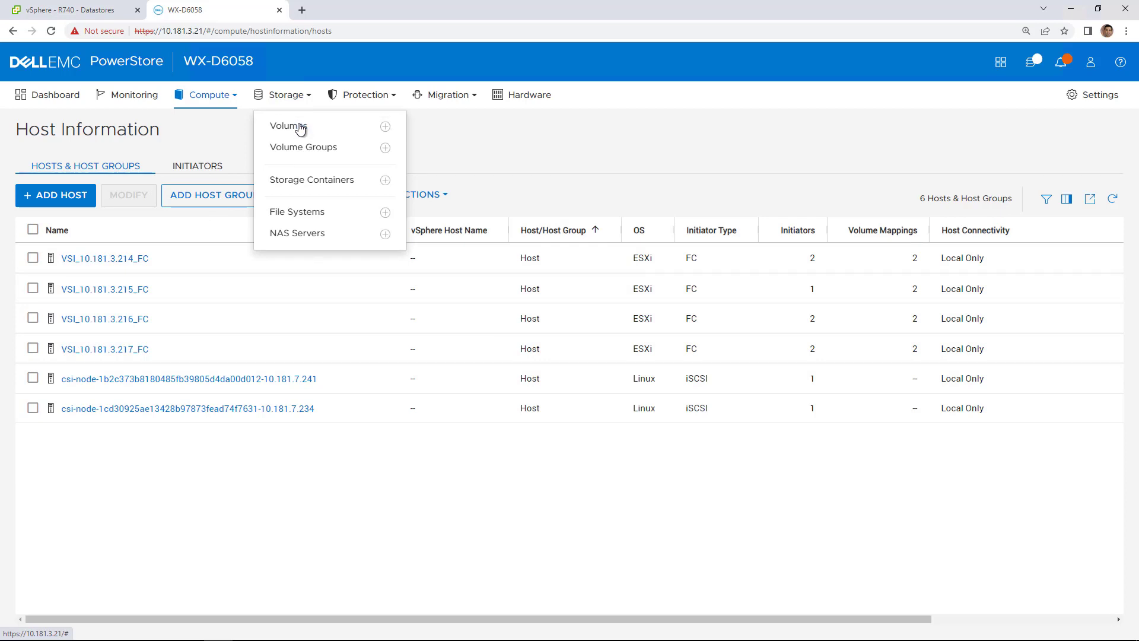
Step: Check PowerStore's two VMFS volumes and empty volume group list, then return to R740's datastores
{"action": "left_click", "coordinate": [299, 129]}
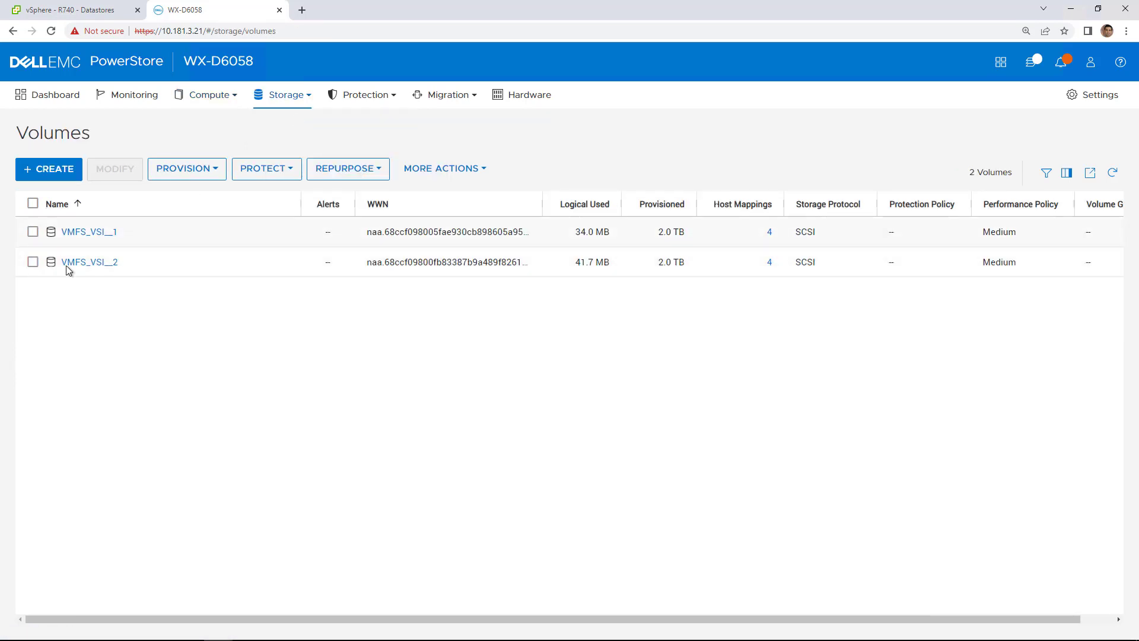
{"action": "left_click", "coordinate": [273, 95]}
{"action": "left_click", "coordinate": [299, 147]}
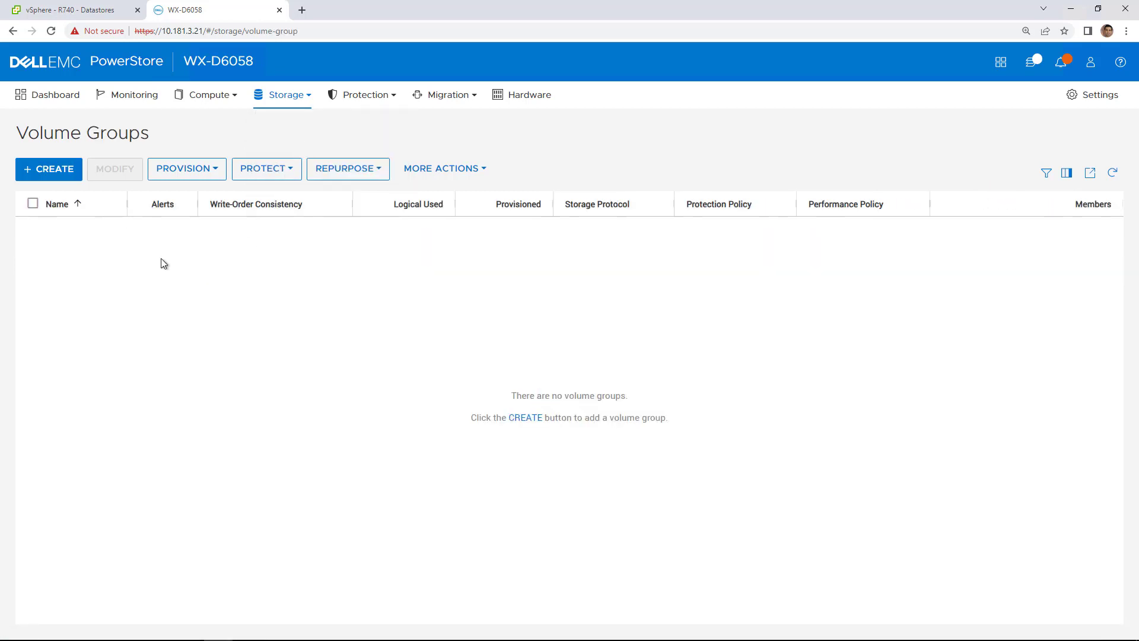
{"action": "left_click", "coordinate": [93, 11]}
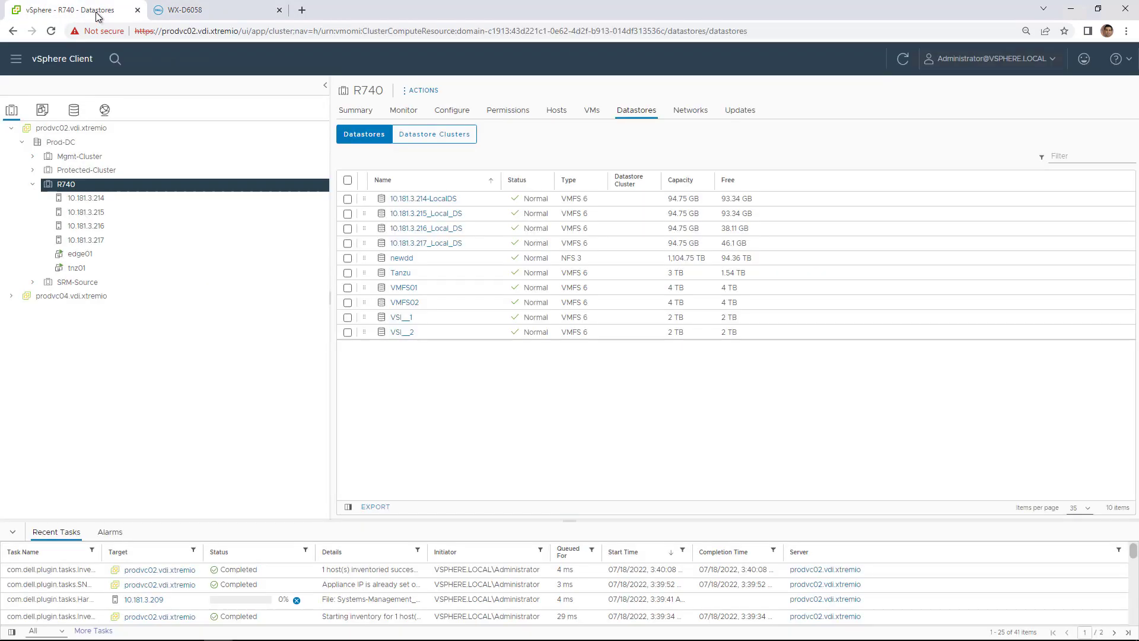
Step: In Dell VSI Storage Systems, open WX-D6058's Volume Groups and start a new volume group
{"action": "left_click", "coordinate": [76, 72]}
{"action": "left_click", "coordinate": [43, 343]}
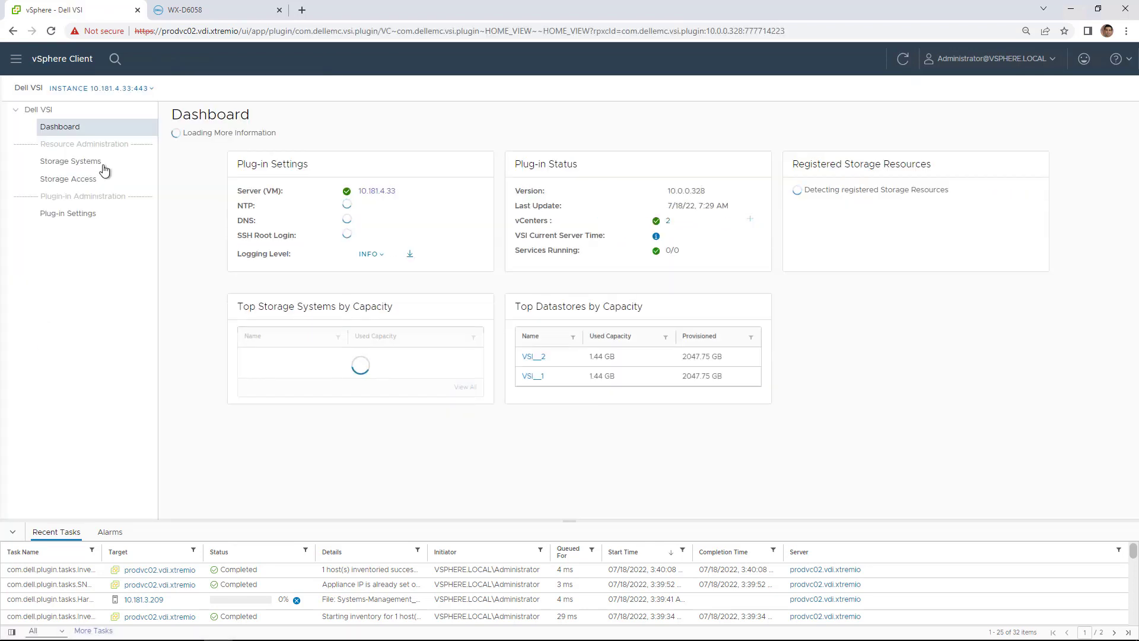
{"action": "left_click", "coordinate": [98, 166]}
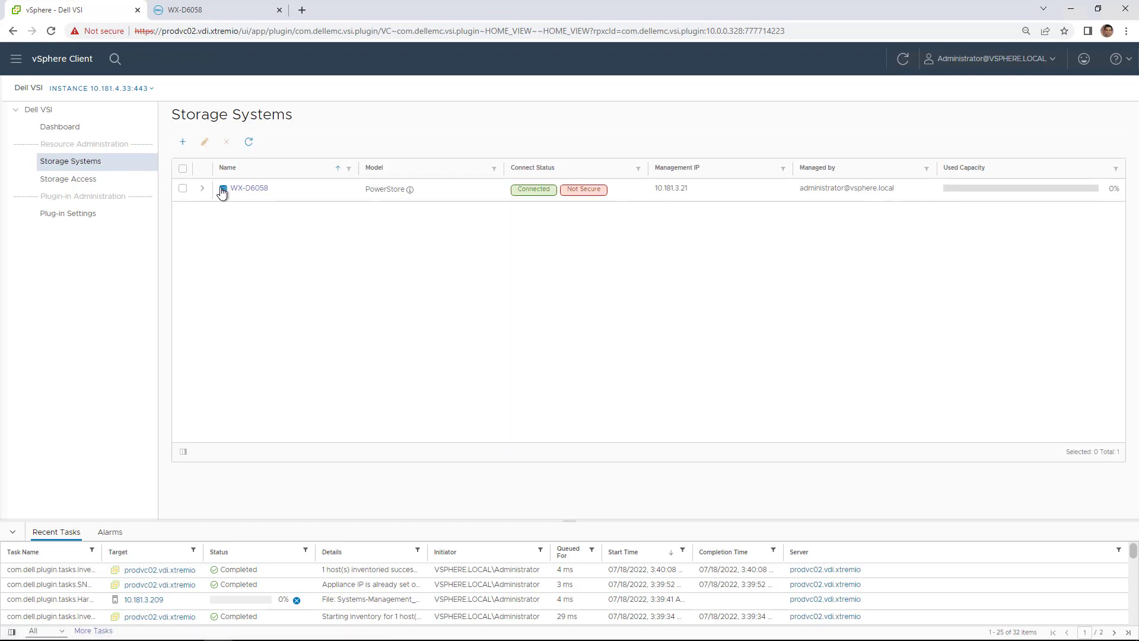
{"action": "left_click", "coordinate": [235, 189]}
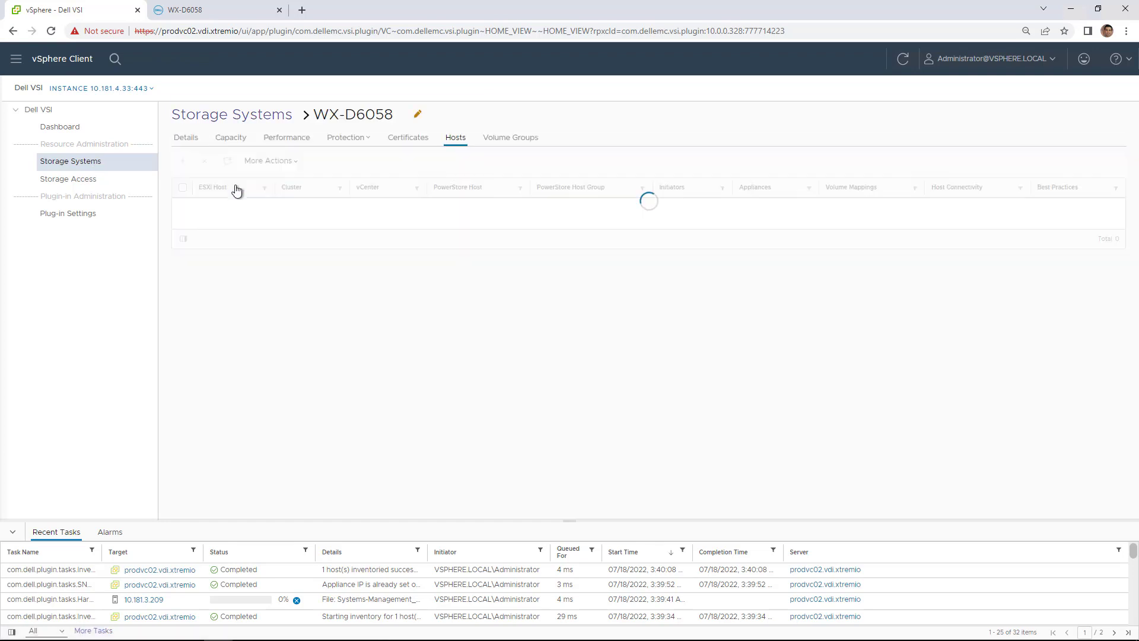
{"action": "left_click", "coordinate": [504, 136]}
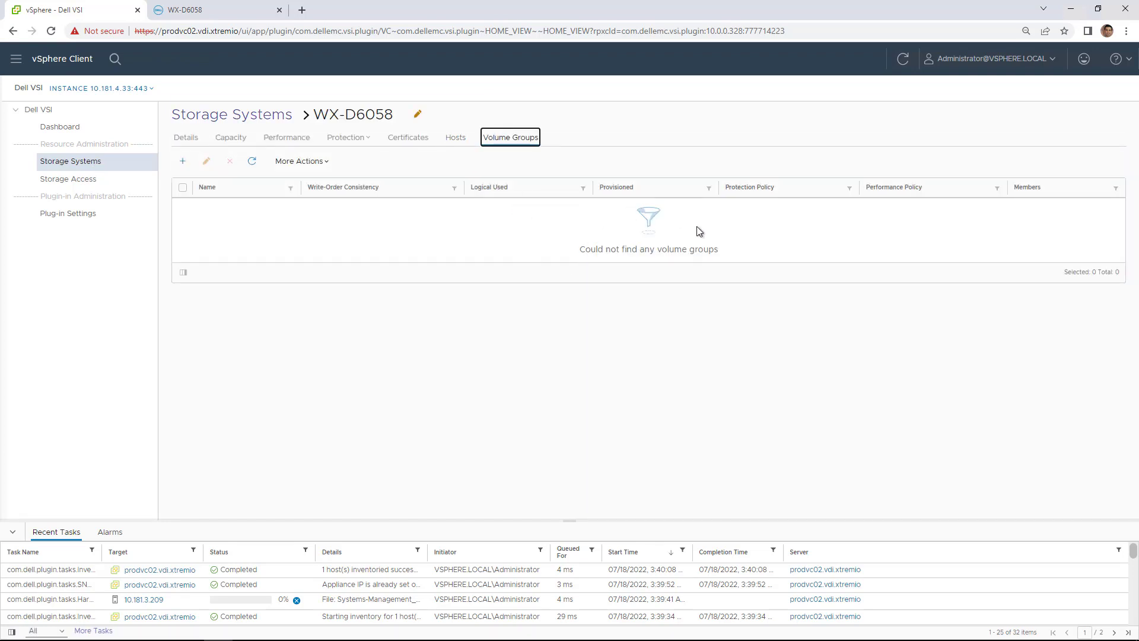
{"action": "left_click", "coordinate": [185, 162]}
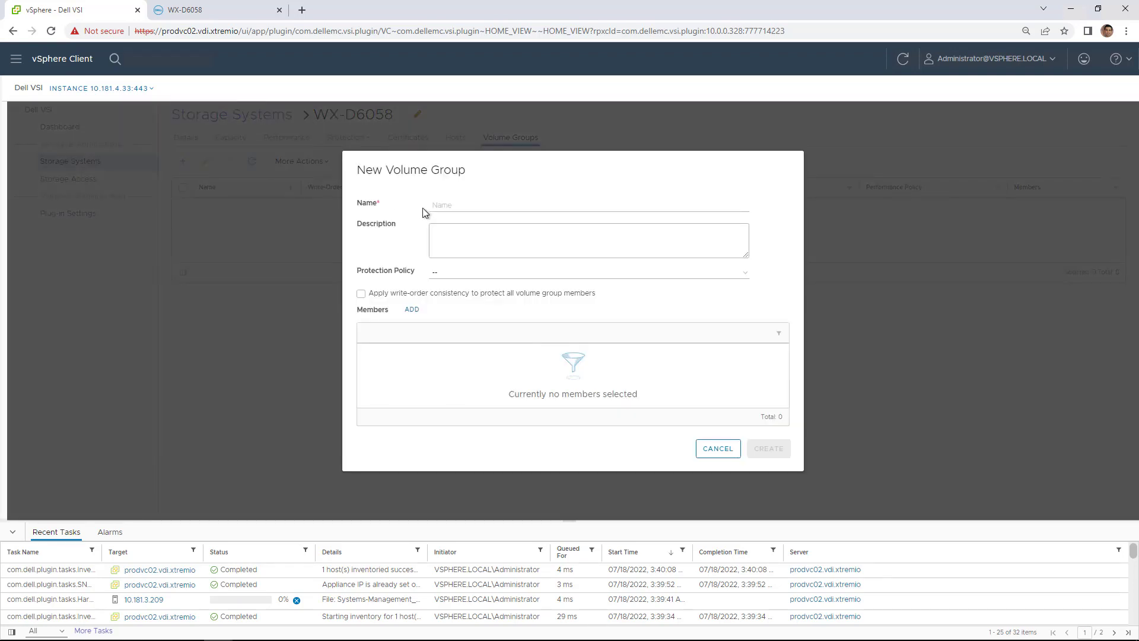
Step: Name the group VG01, assign vsi-protection-policy and enable write-order consistency
{"action": "left_click", "coordinate": [455, 204]}
{"action": "type", "text": "vg"}
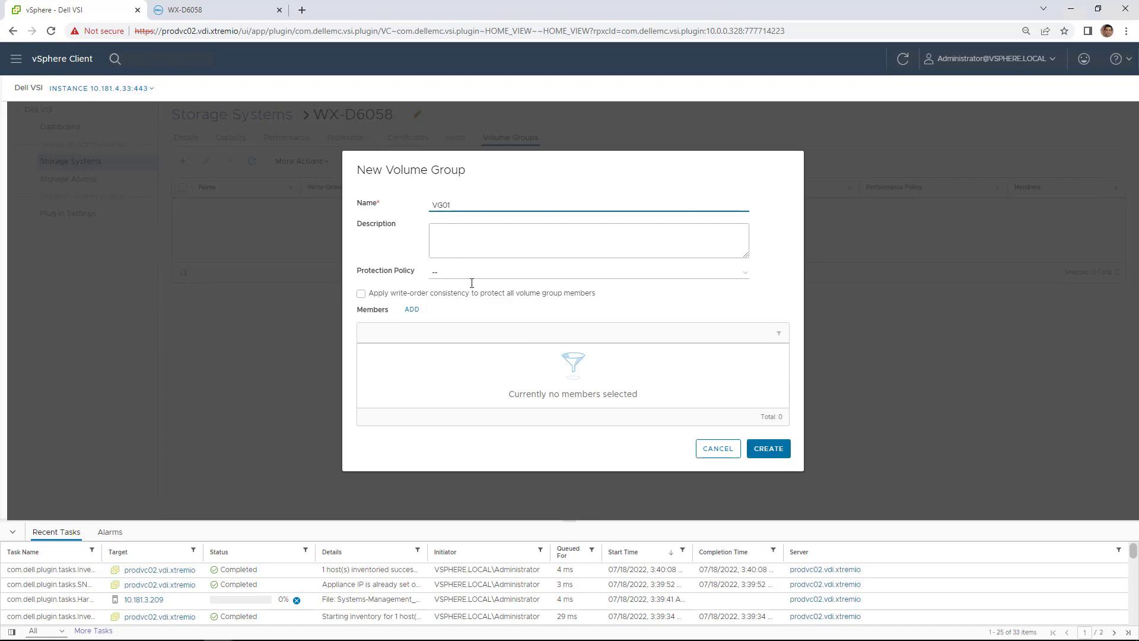
{"action": "left_click", "coordinate": [459, 275]}
{"action": "left_click", "coordinate": [460, 290]}
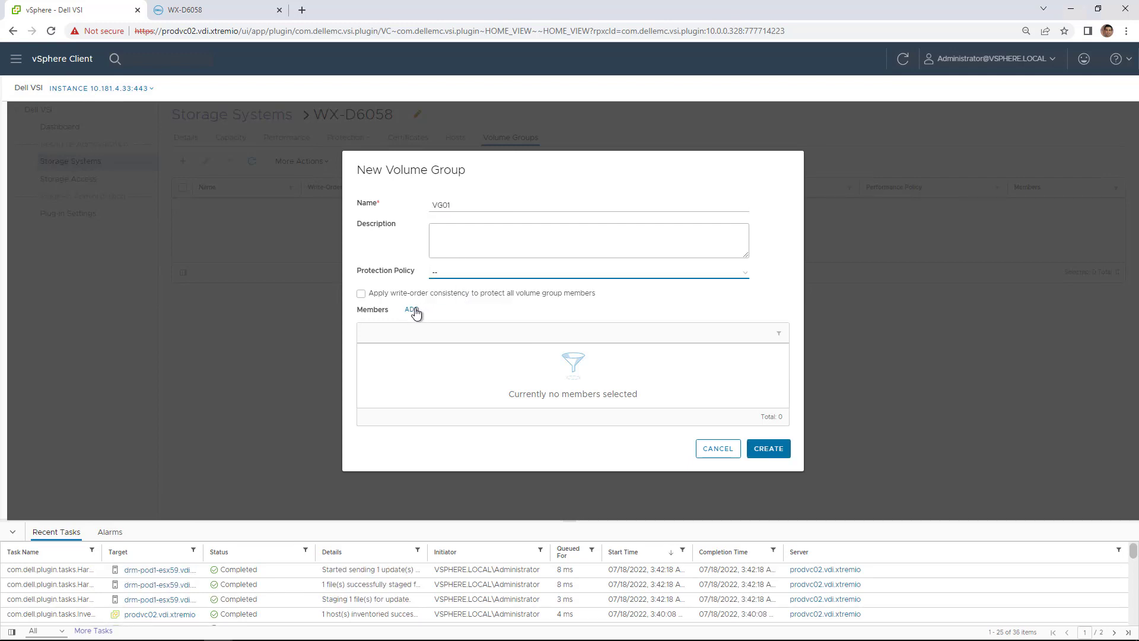
{"action": "left_click", "coordinate": [430, 276]}
{"action": "left_click", "coordinate": [446, 295]}
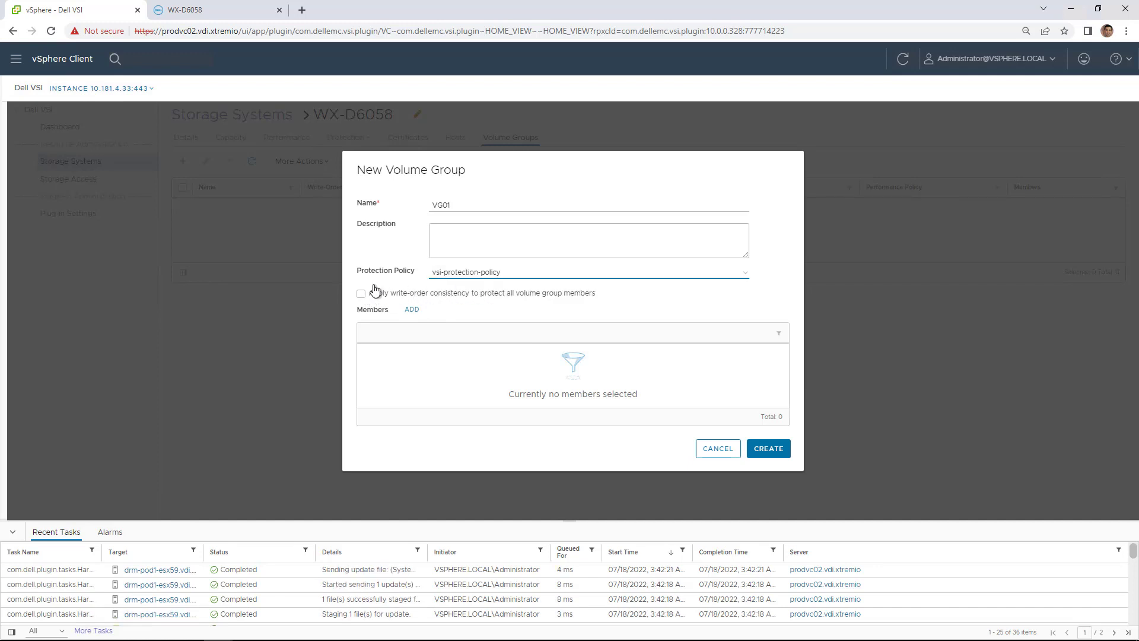
{"action": "left_click", "coordinate": [361, 294]}
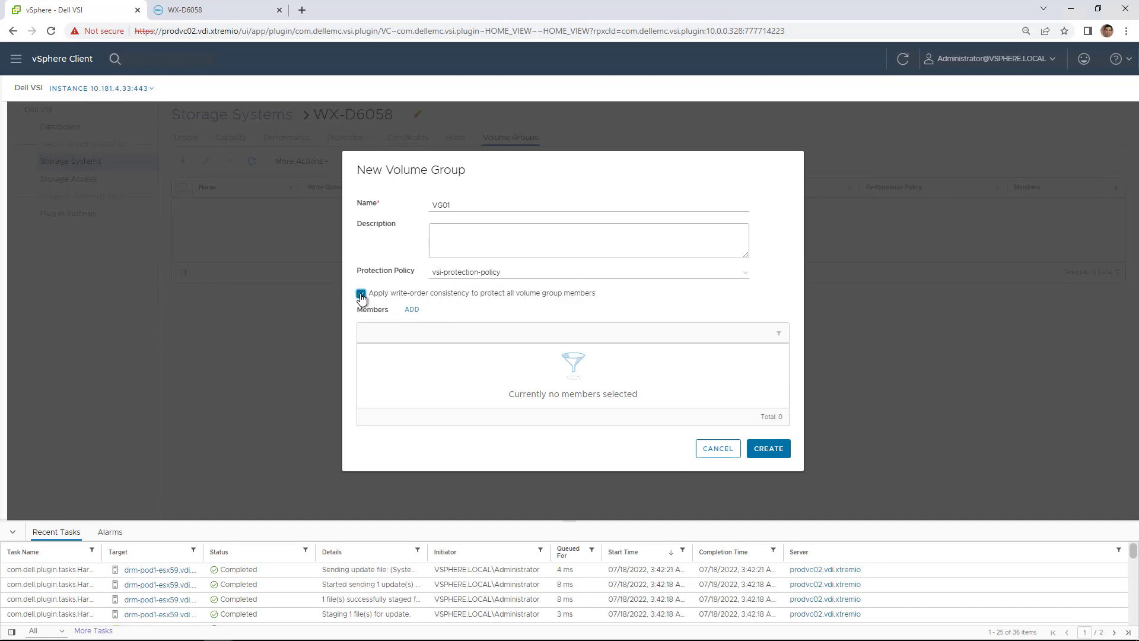
Step: Add all R740 datastores as members and create the VG01 volume group
{"action": "left_click", "coordinate": [411, 311]}
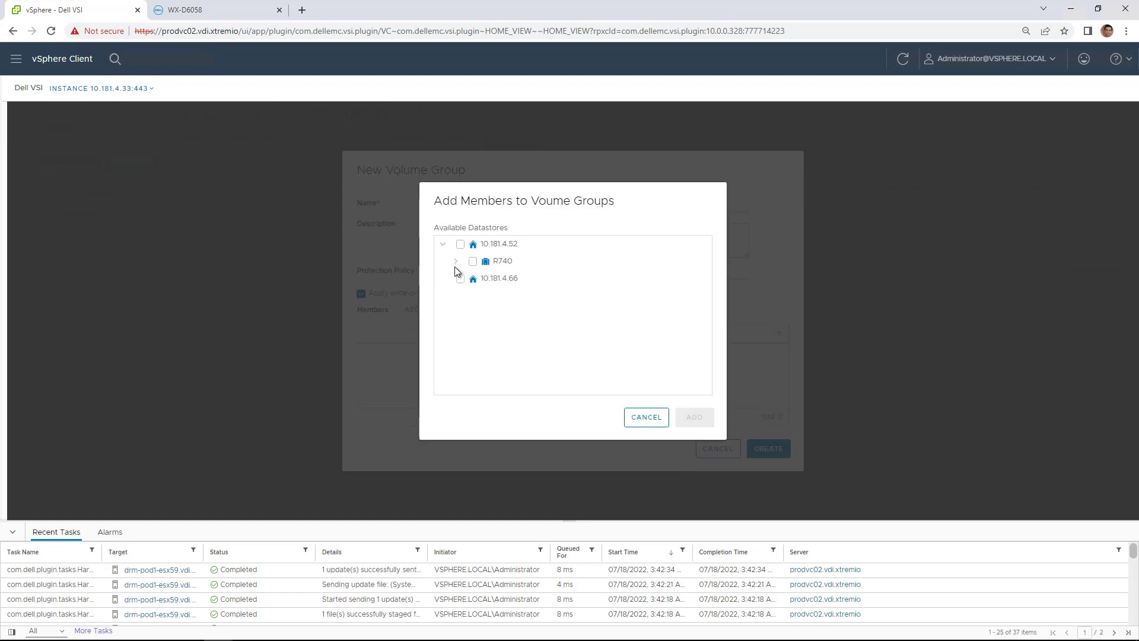
{"action": "left_click", "coordinate": [457, 262]}
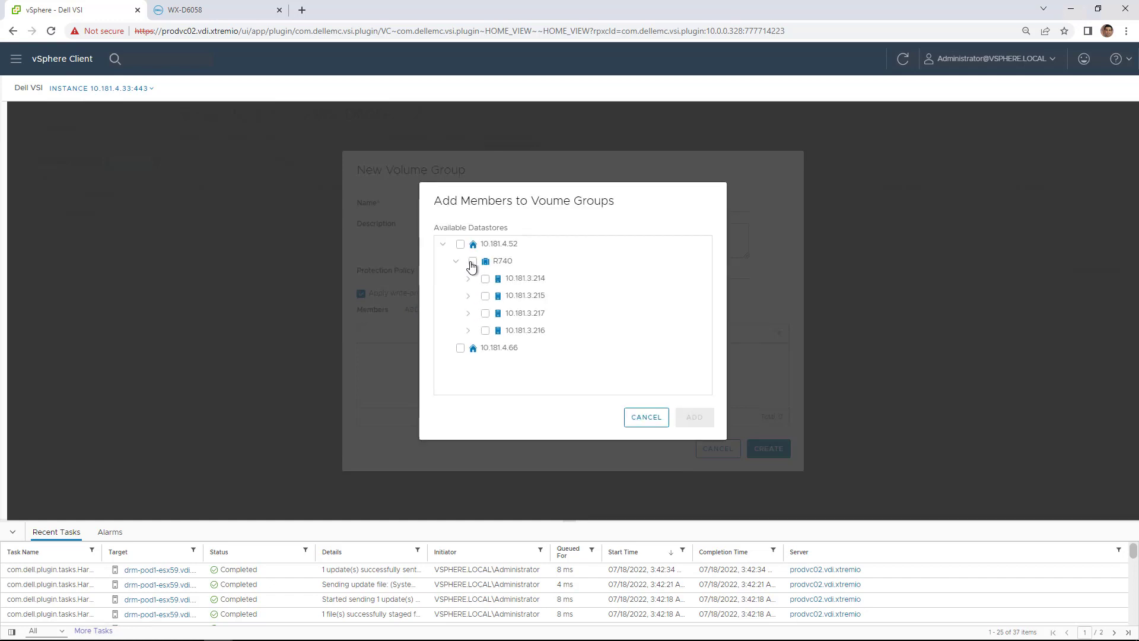
{"action": "left_click", "coordinate": [473, 262]}
{"action": "left_click", "coordinate": [690, 419]}
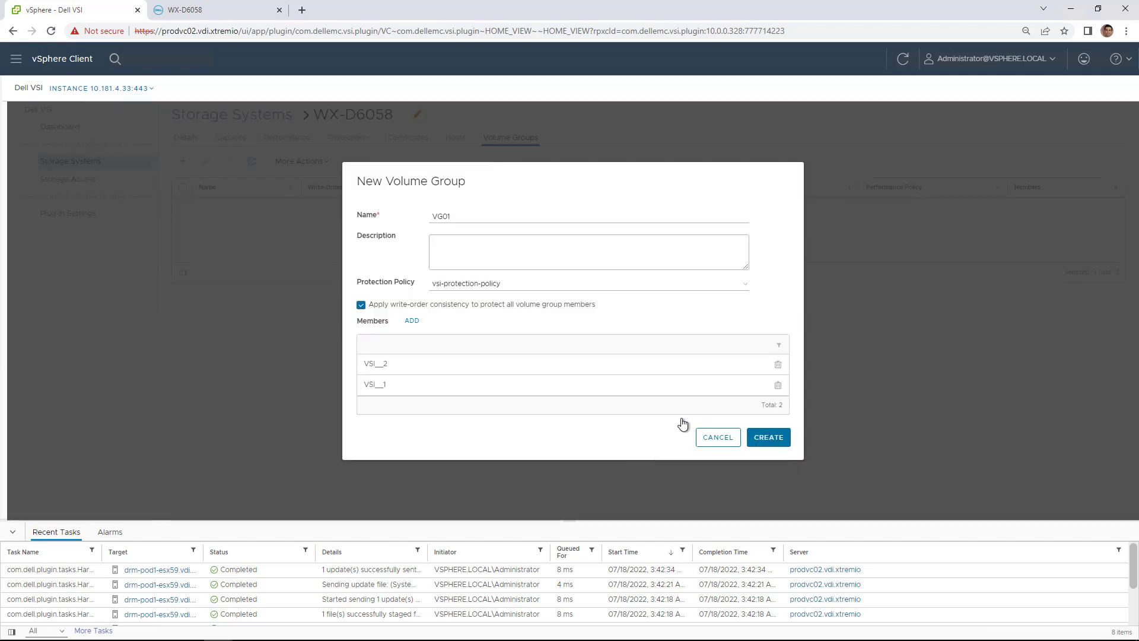
{"action": "left_click", "coordinate": [767, 446]}
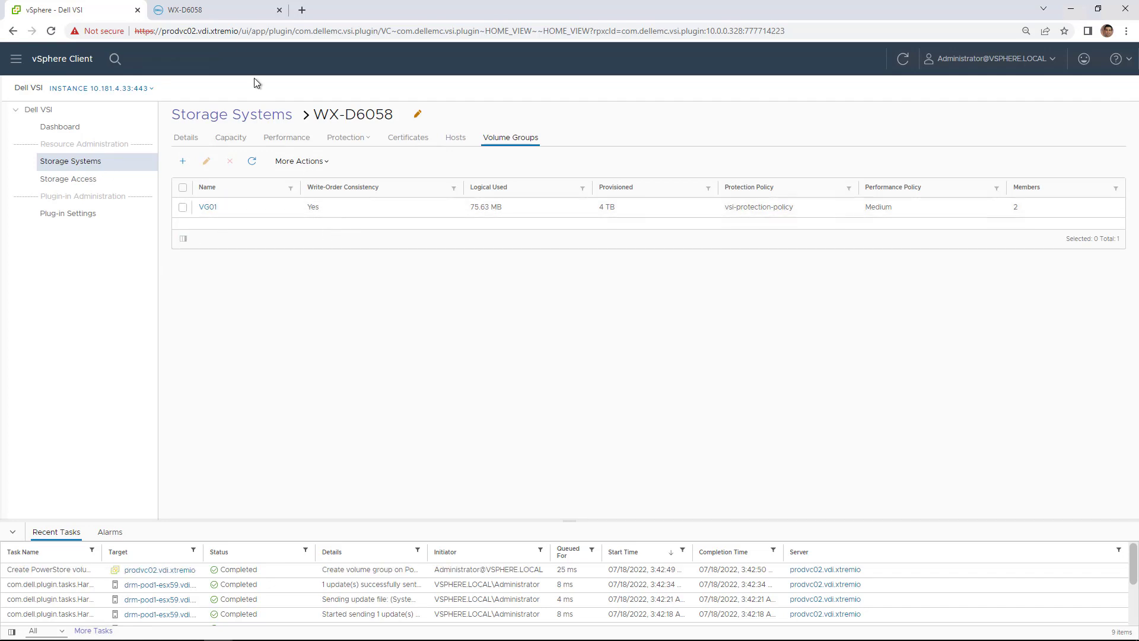
Step: Refresh the WX-D6058 PowerStore page and view VG01's two member volumes
{"action": "left_click", "coordinate": [223, 12]}
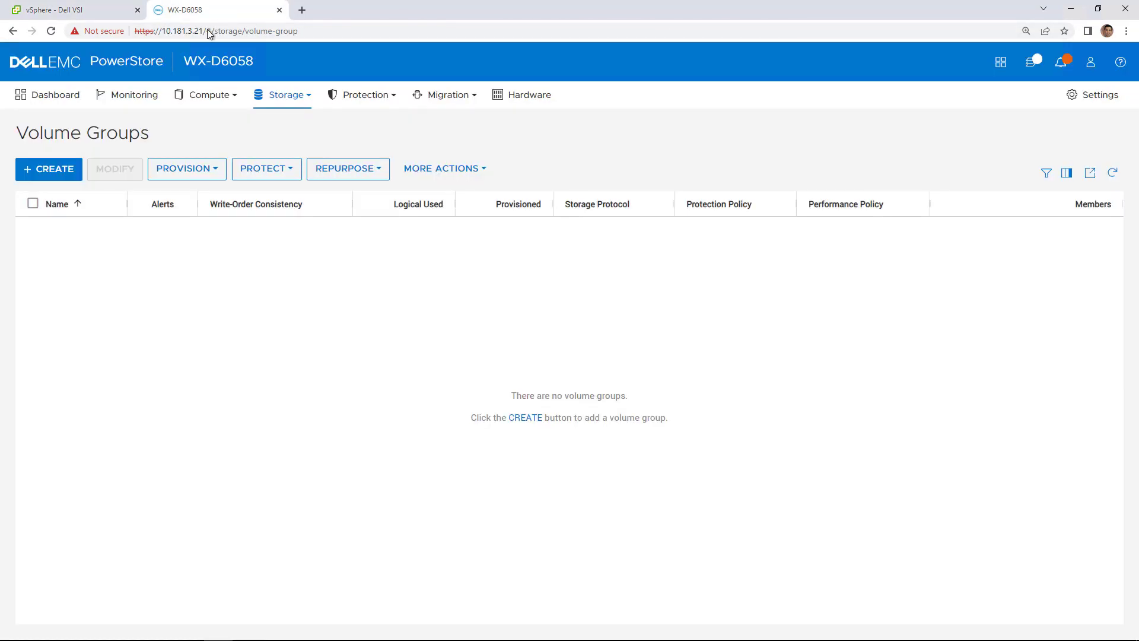
{"action": "left_click", "coordinate": [51, 33]}
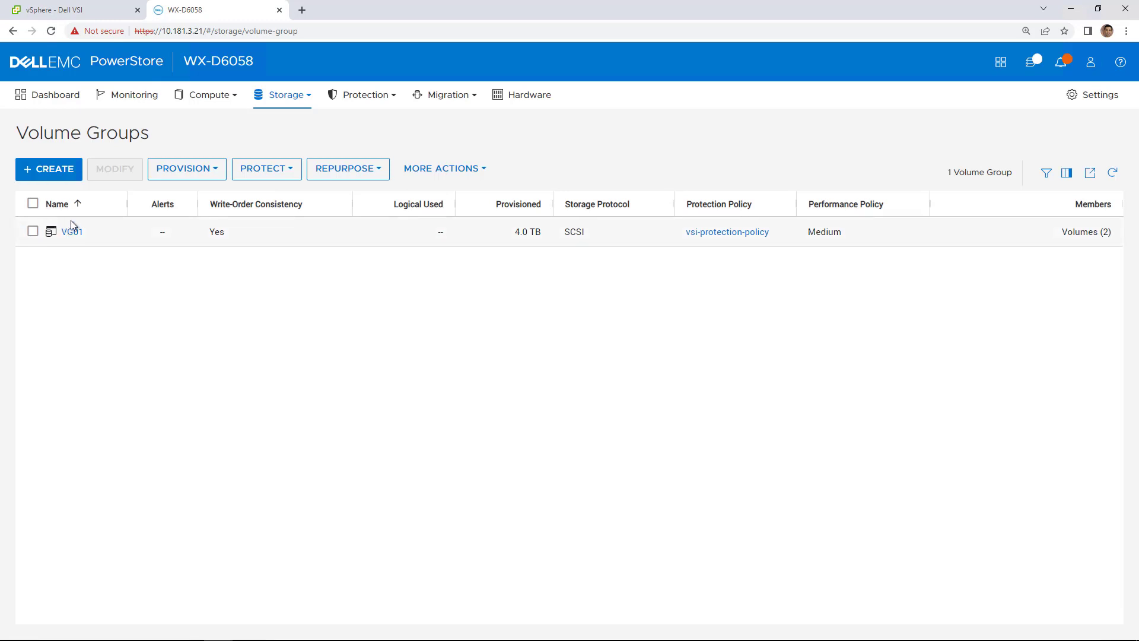
{"action": "left_click", "coordinate": [72, 232]}
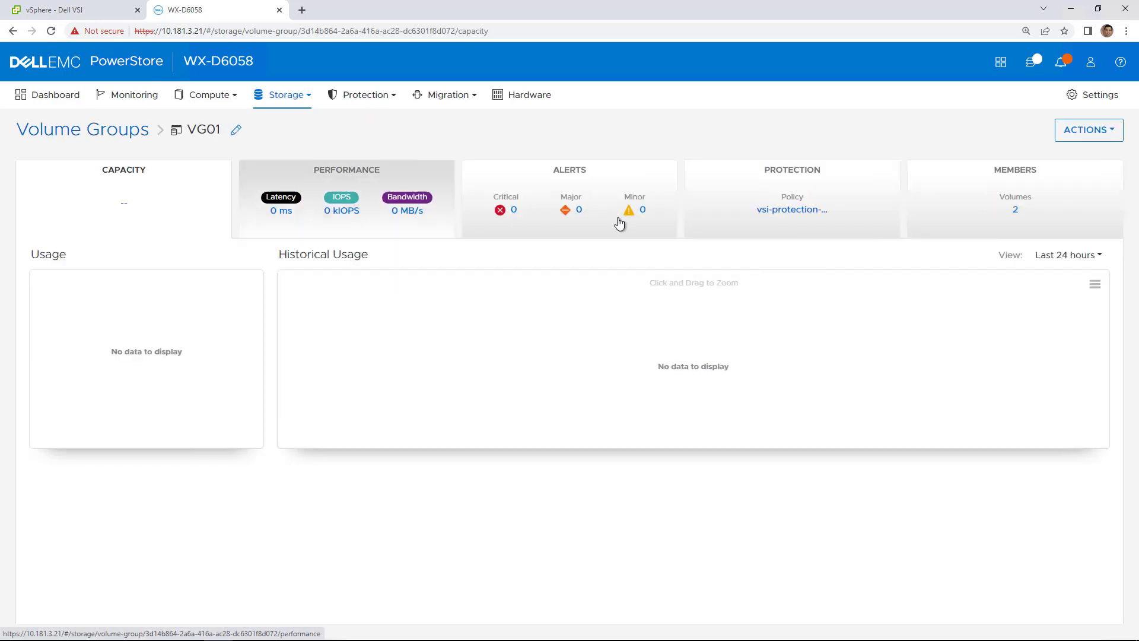
{"action": "left_click", "coordinate": [941, 199]}
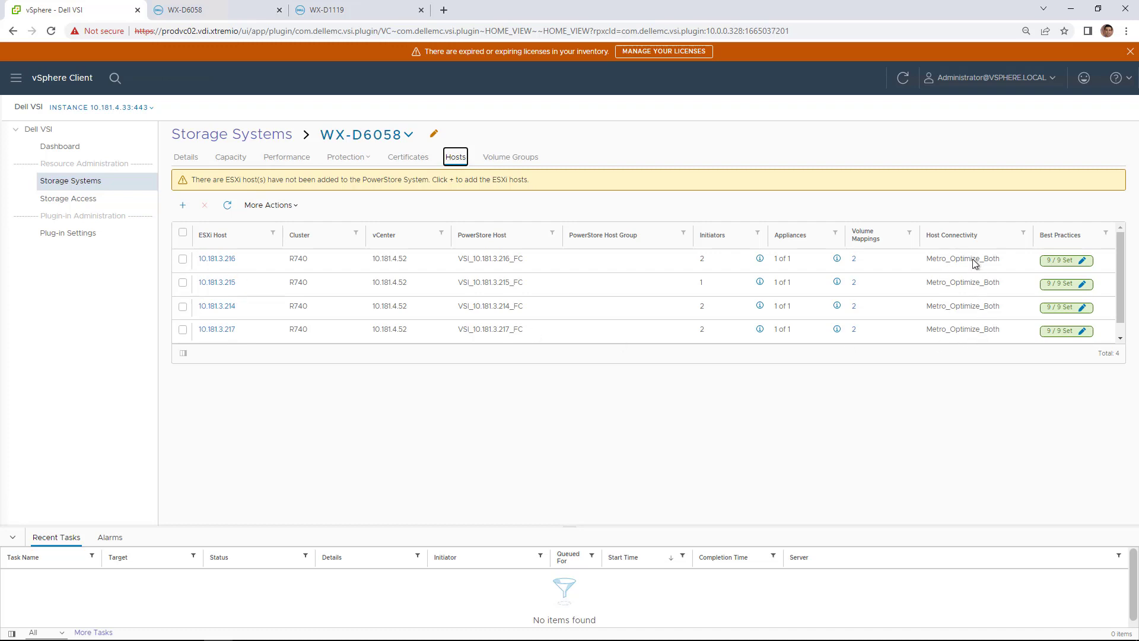
Step: Review host 10.181.3.216's metro connectivity to WX-D6058 and WX-D1119 unchanged, then return to Shortcuts
{"action": "left_click", "coordinate": [183, 259]}
{"action": "left_click", "coordinate": [267, 205]}
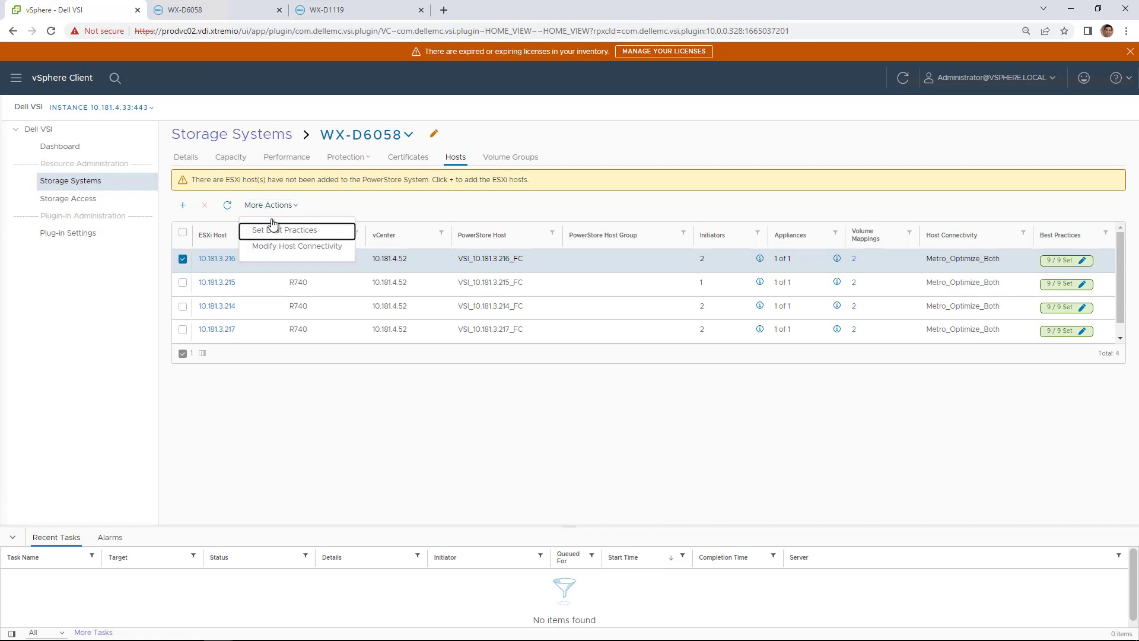
{"action": "left_click", "coordinate": [283, 247]}
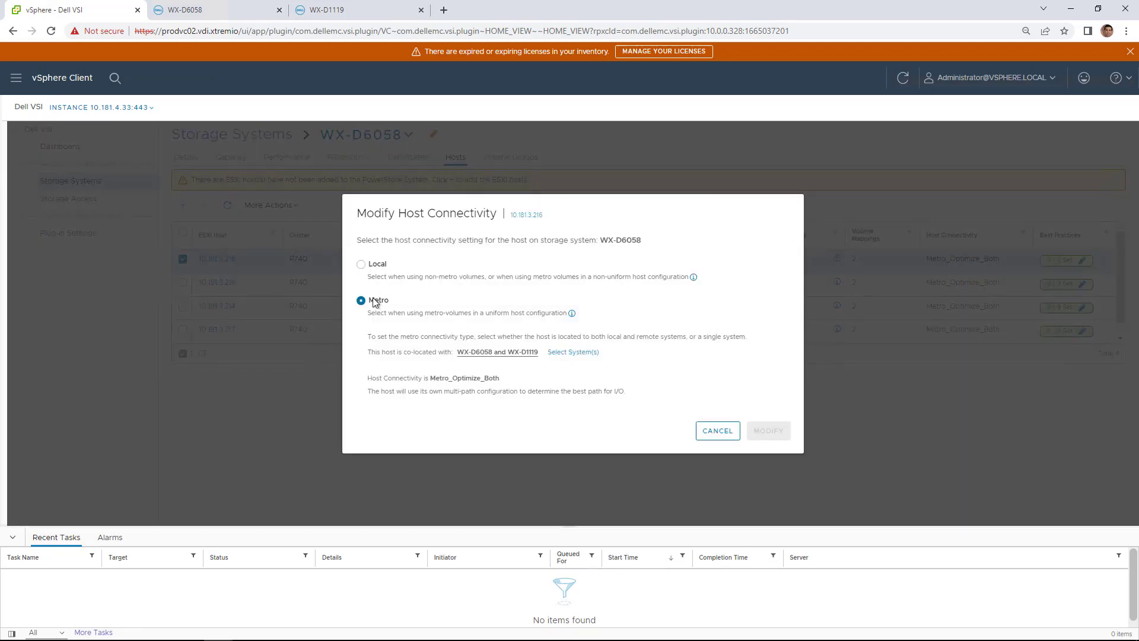
{"action": "left_click", "coordinate": [558, 353]}
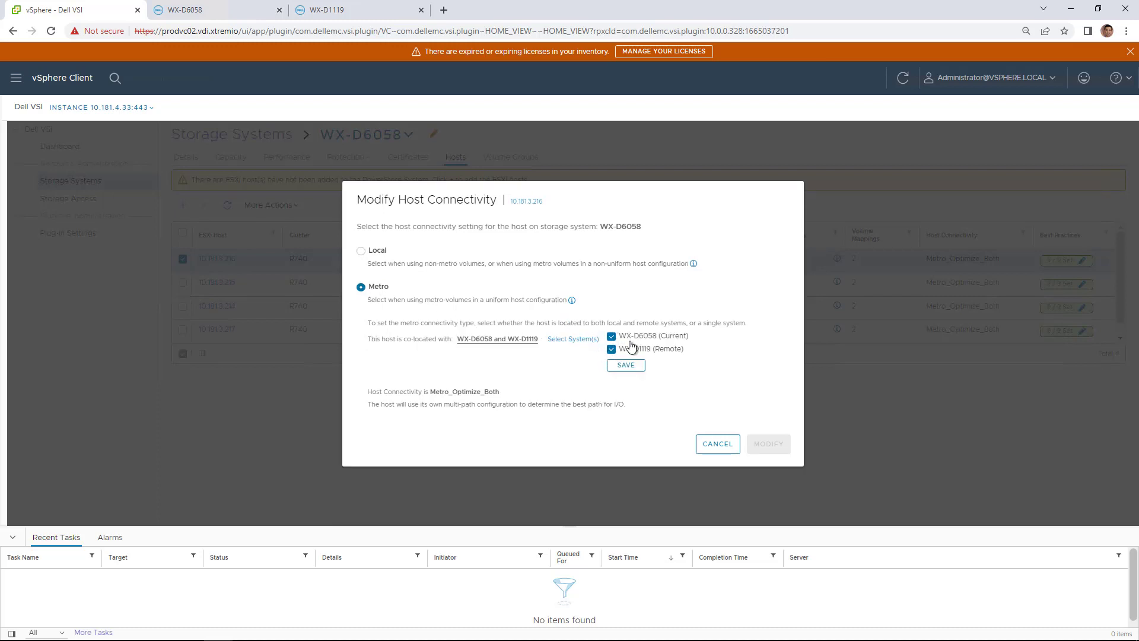
{"action": "left_click", "coordinate": [717, 445]}
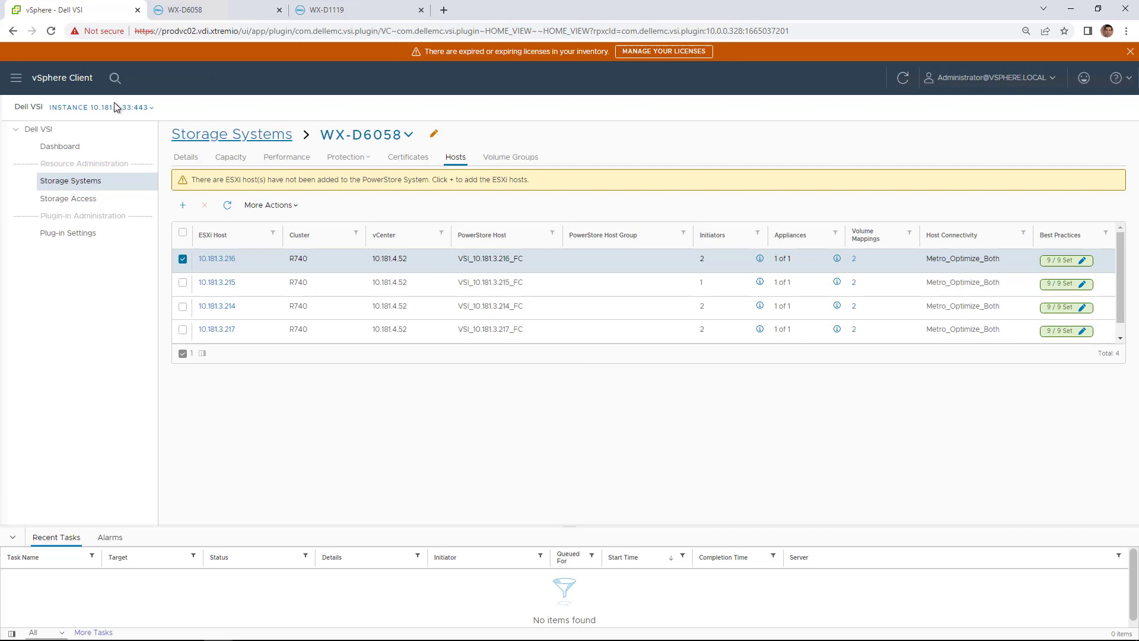
{"action": "left_click", "coordinate": [73, 81]}
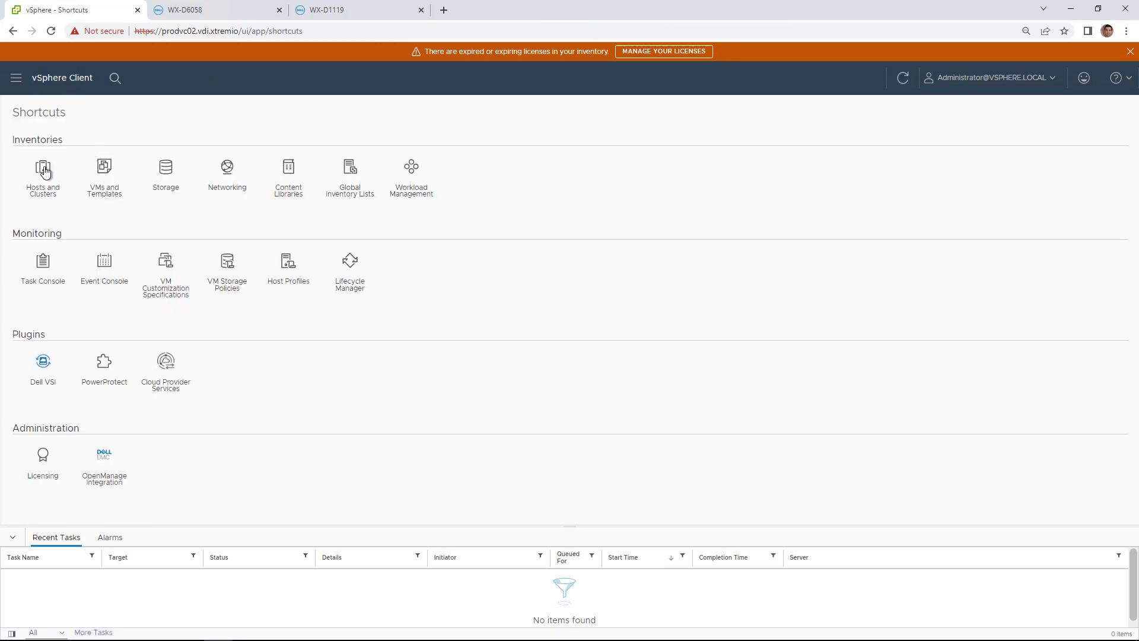
Step: Start the Create Datastore on Dell Storage wizard for the R740 cluster
{"action": "left_click", "coordinate": [43, 168]}
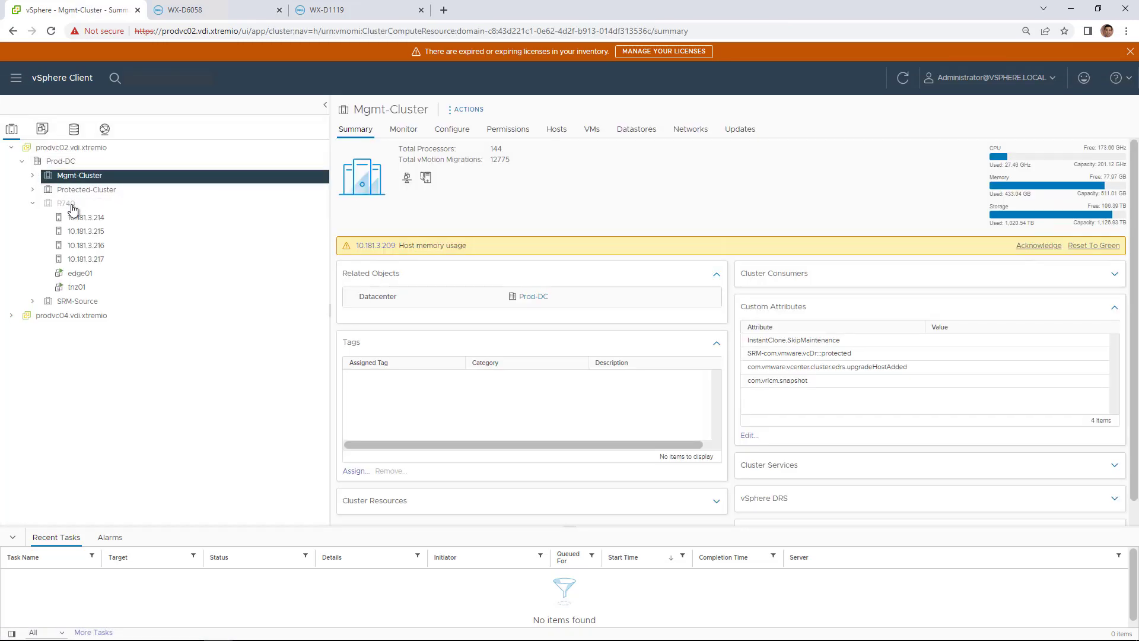
{"action": "right_click", "coordinate": [73, 207]}
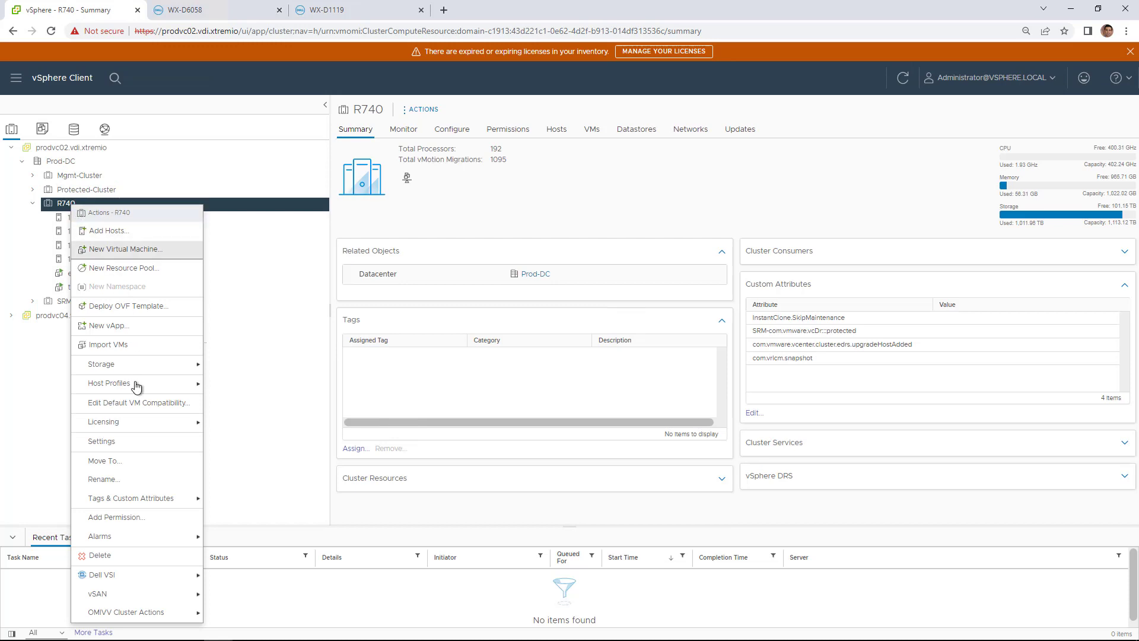
{"action": "mouse_move", "coordinate": [178, 575]}
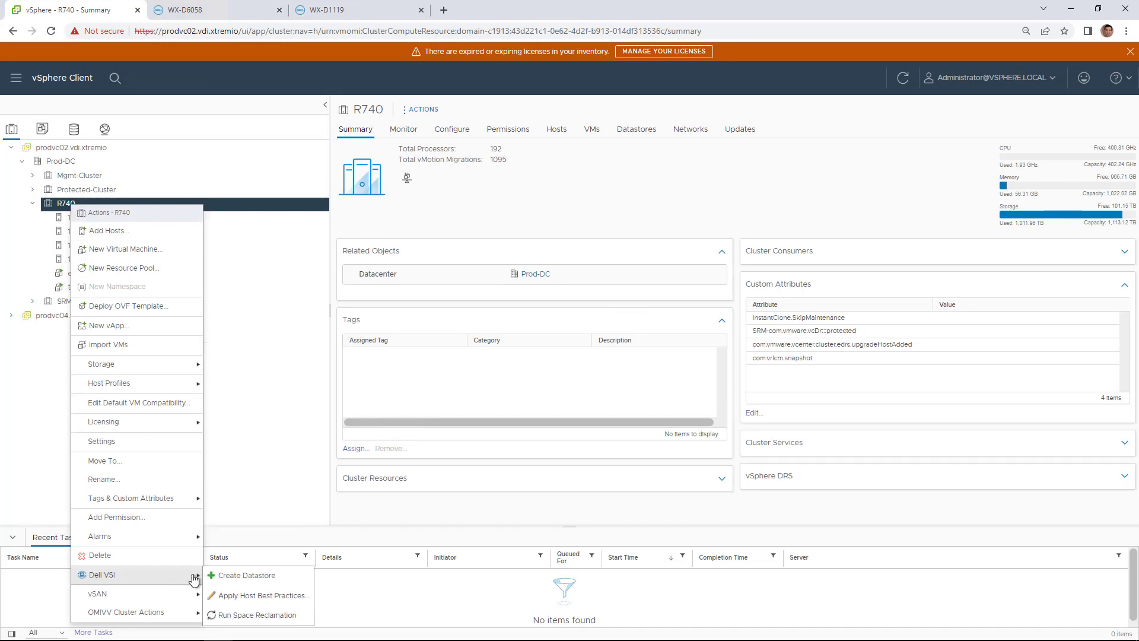
{"action": "left_click", "coordinate": [236, 581]}
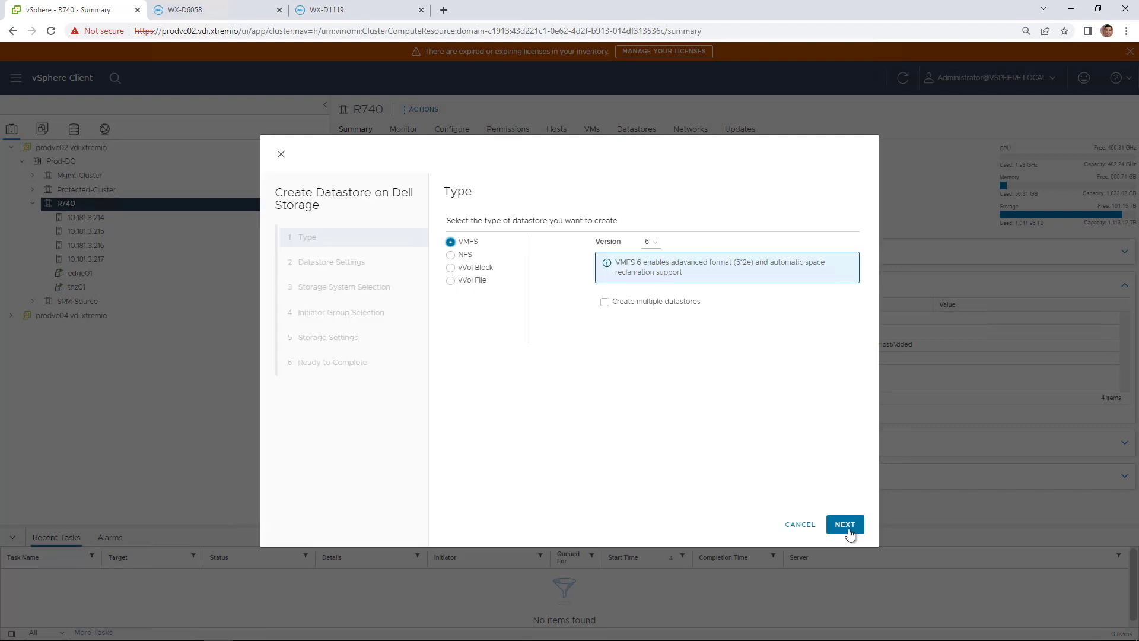
Step: Create VMFS 6 datastore Metro_DS01 on R740, mapped to all four hosts
{"action": "left_click", "coordinate": [849, 526]}
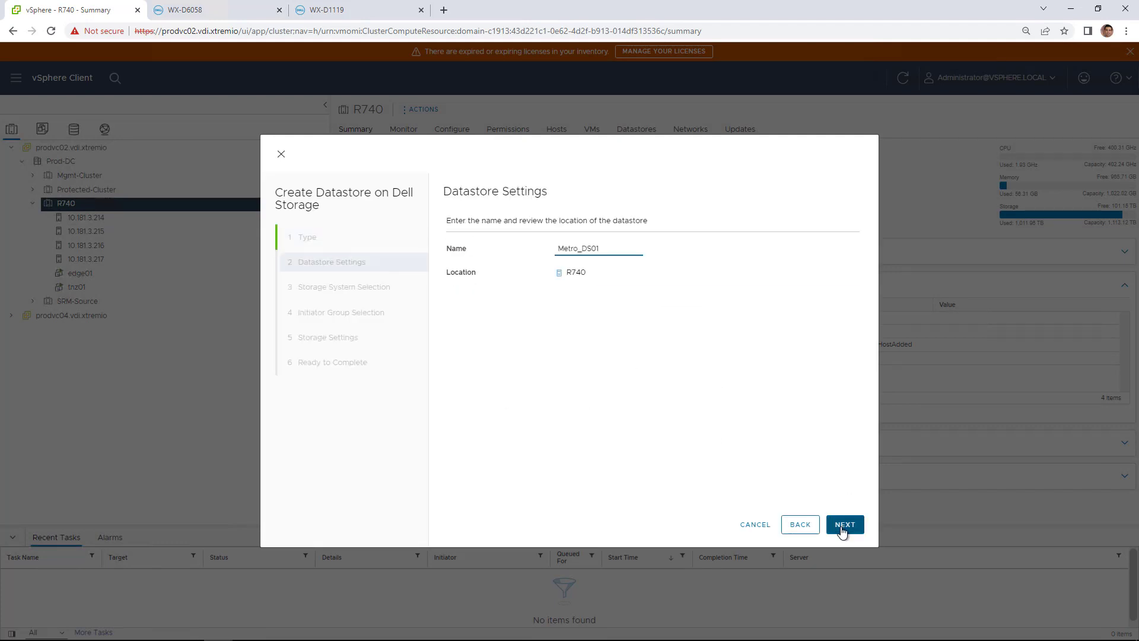
{"action": "left_click", "coordinate": [843, 529]}
{"action": "left_click", "coordinate": [846, 528]}
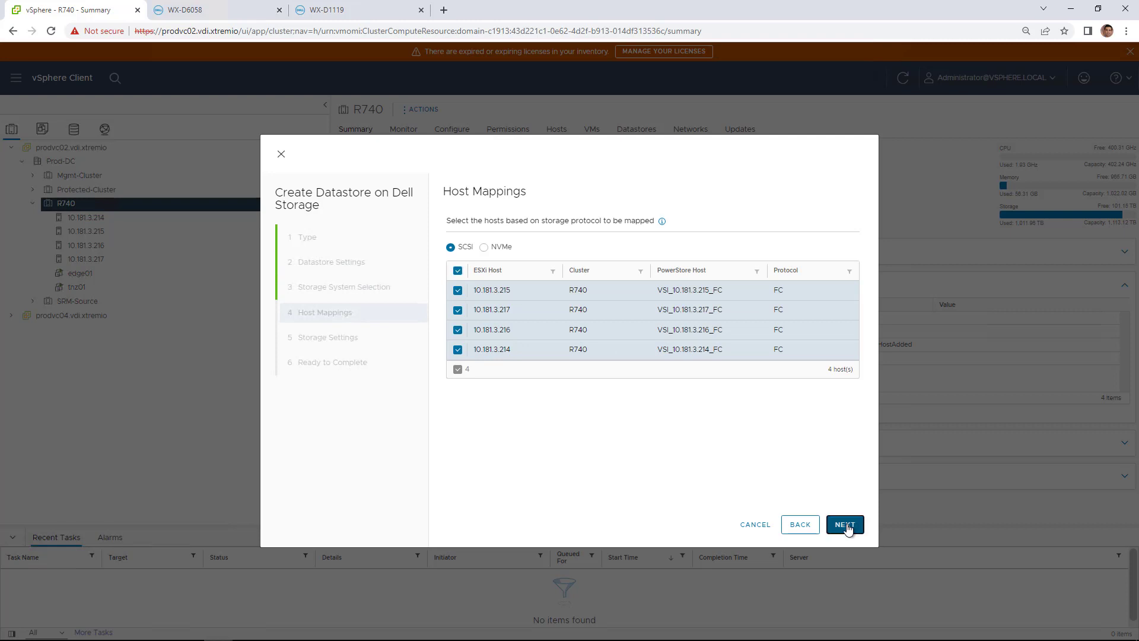
{"action": "left_click", "coordinate": [847, 528]}
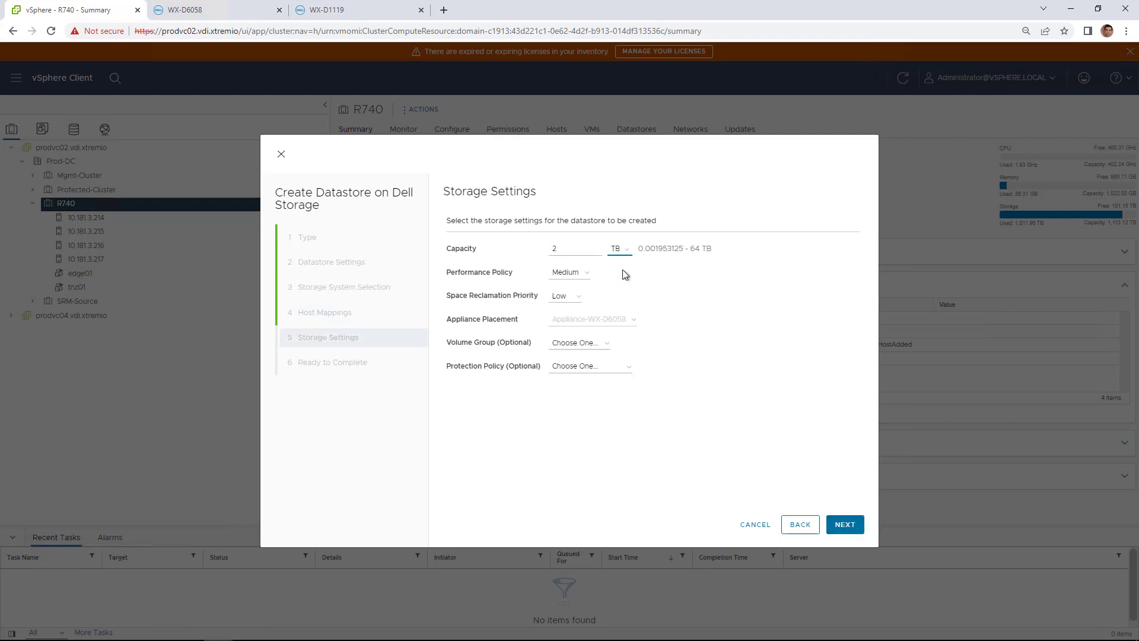
{"action": "left_click", "coordinate": [837, 526]}
{"action": "left_click", "coordinate": [838, 530]}
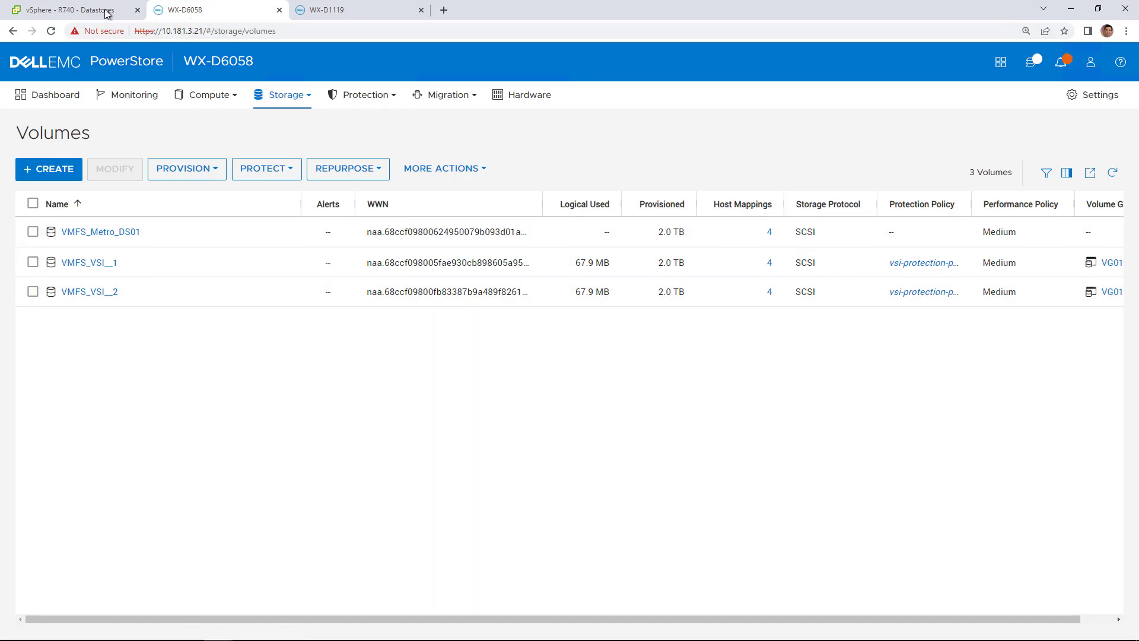
Step: Open Metro_DS01's storage details and launch Configure Metro from its Protection section
{"action": "left_click", "coordinate": [89, 11]}
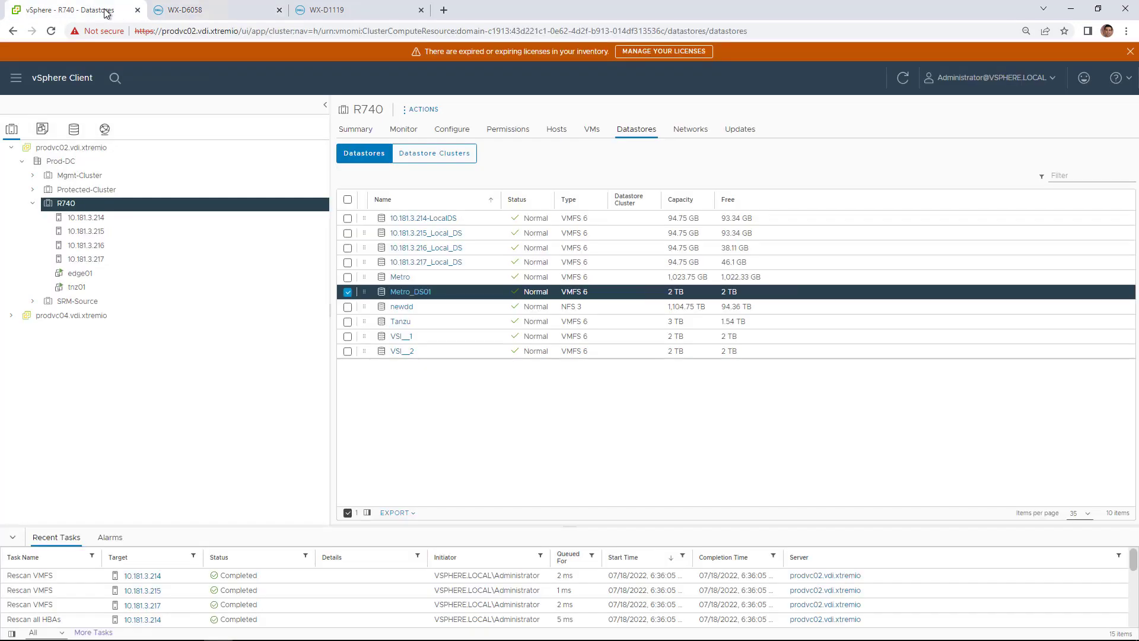
{"action": "left_click", "coordinate": [418, 291]}
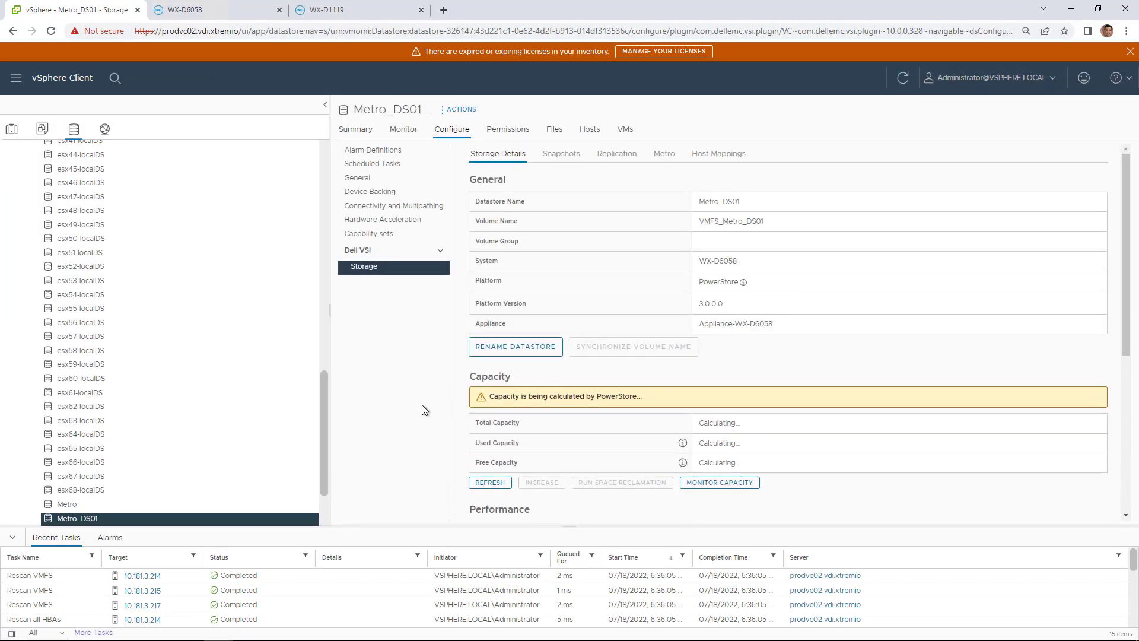
{"action": "scroll", "coordinate": [983, 360], "scroll_direction": "down", "scroll_amount": 5}
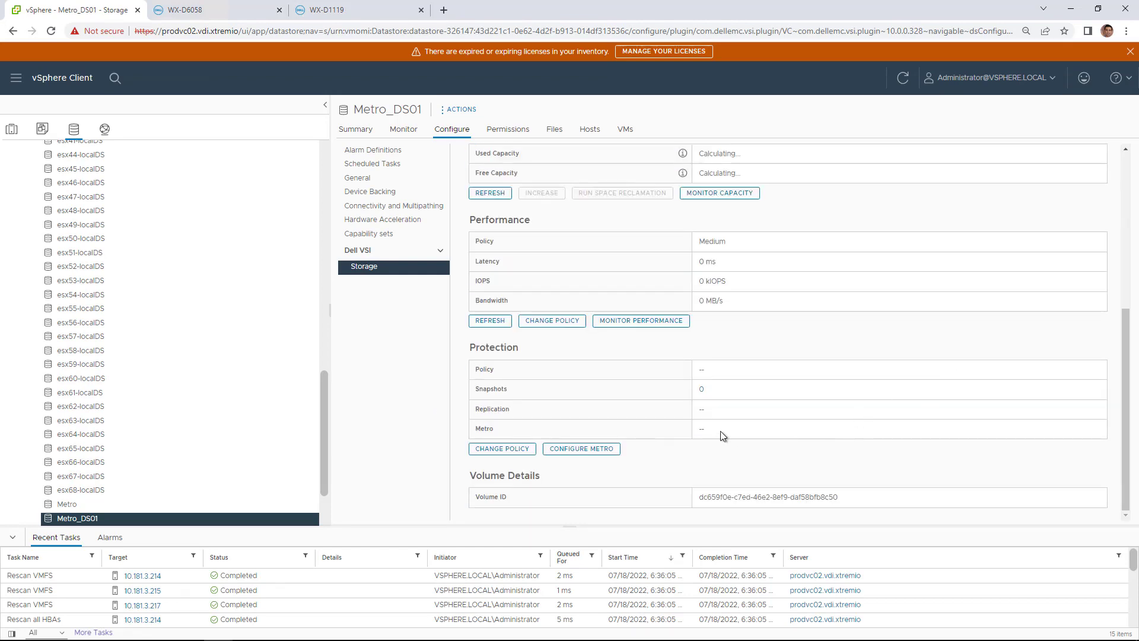
{"action": "left_click", "coordinate": [596, 452]}
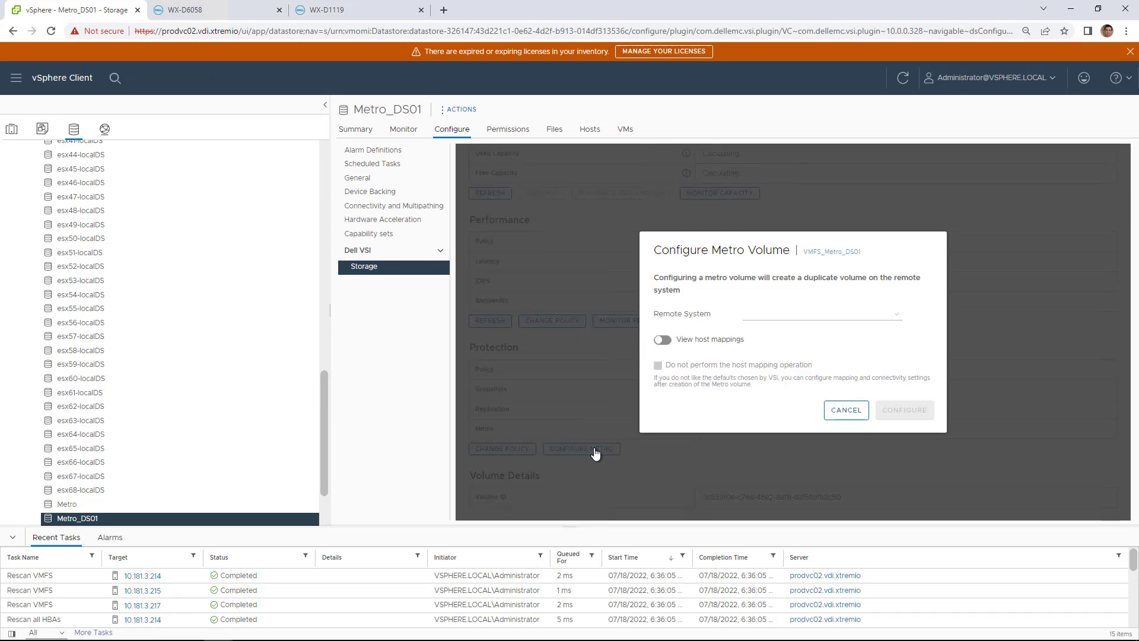
Step: Choose WX-D1119 as remote system, show host mappings, and apply the metro configuration
{"action": "left_click", "coordinate": [810, 319]}
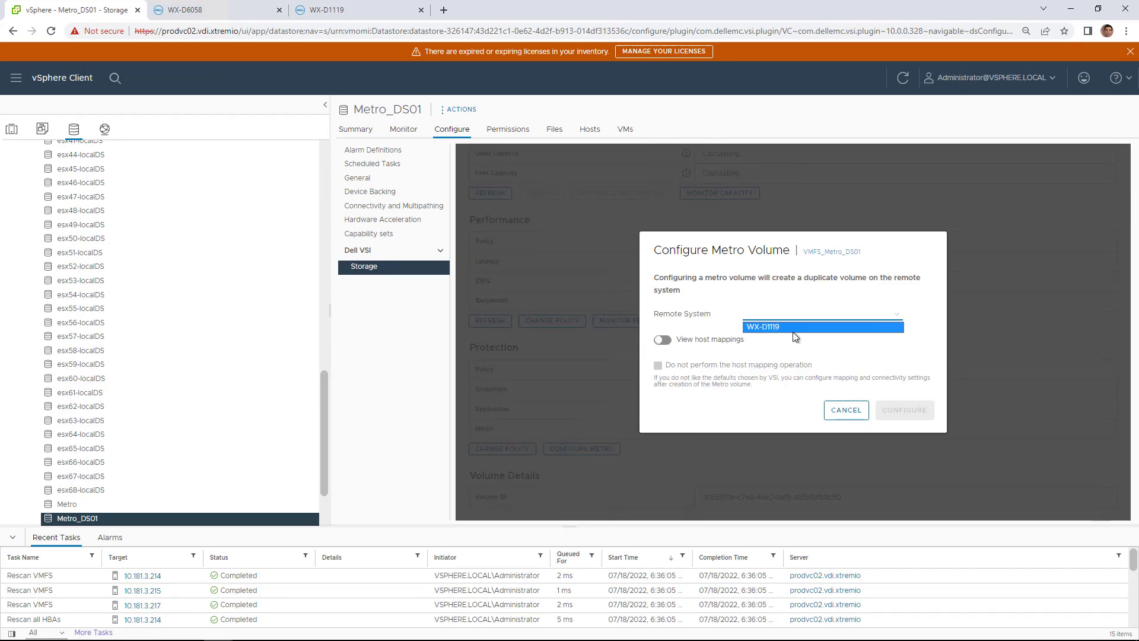
{"action": "left_click", "coordinate": [786, 328]}
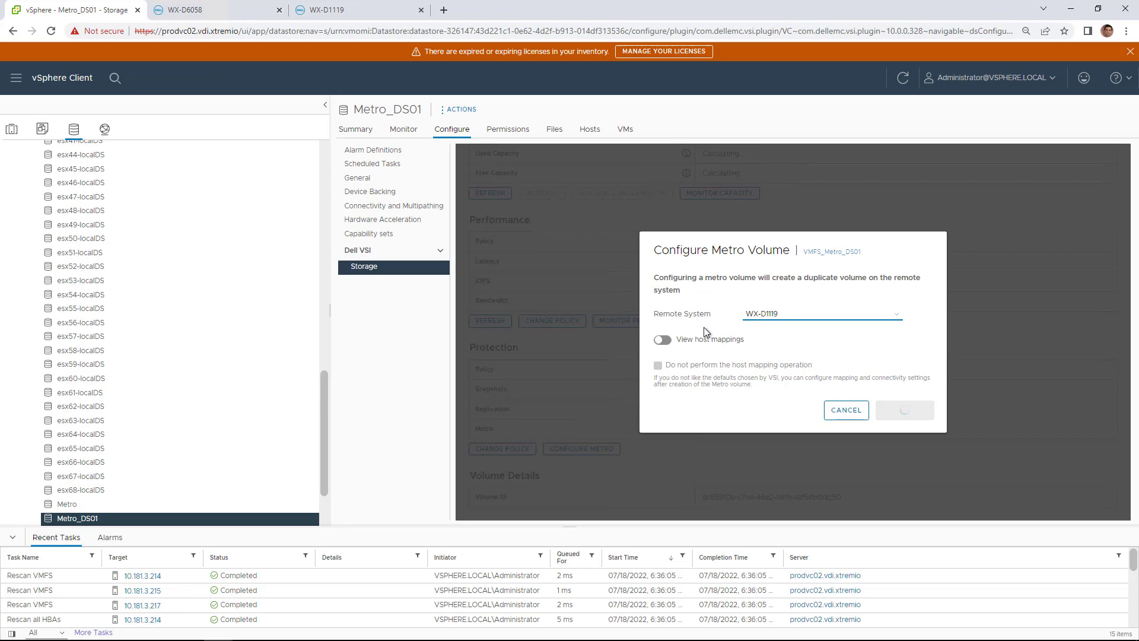
{"action": "left_click", "coordinate": [681, 343]}
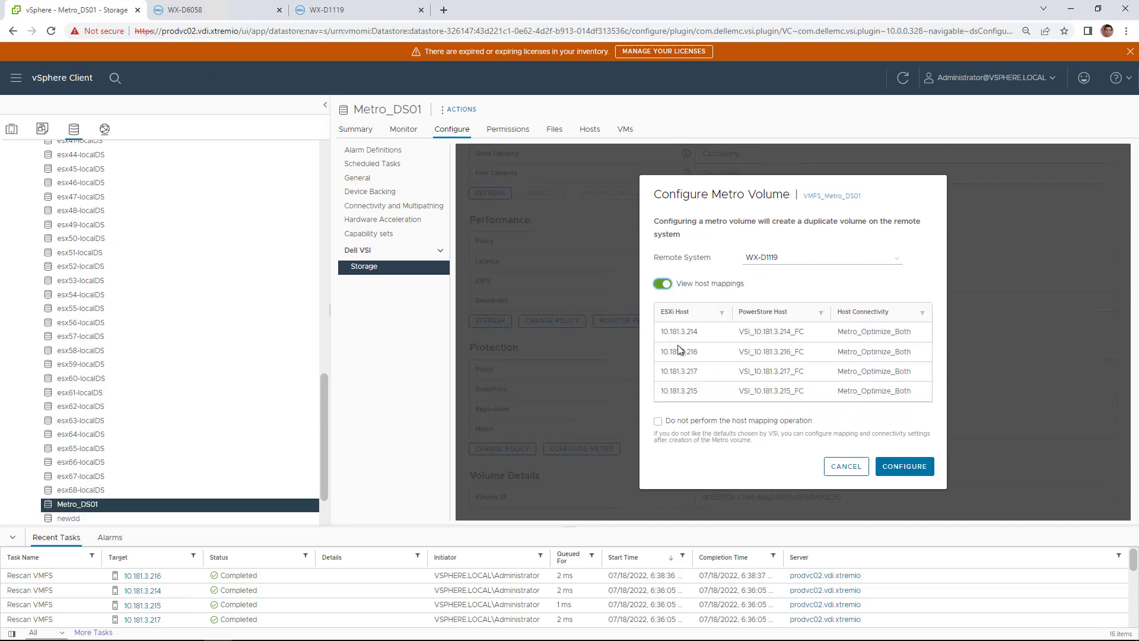
{"action": "left_click", "coordinate": [894, 471]}
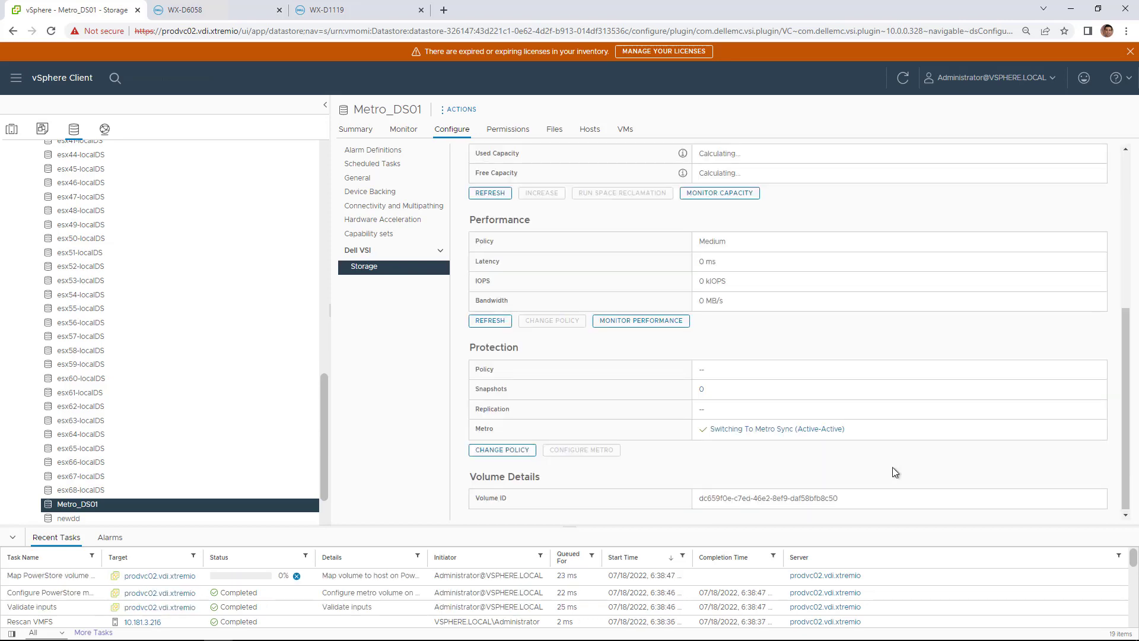
Step: Check VMFS_Metro_DS01's metro volume status and diagram on WX-D6058
{"action": "left_click", "coordinate": [213, 9]}
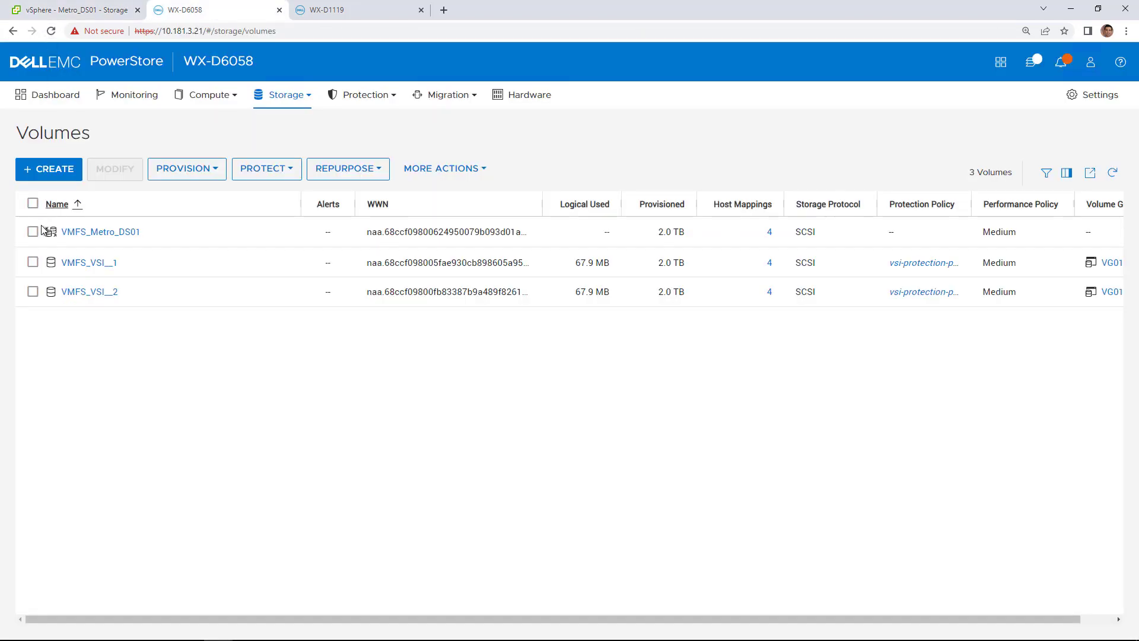
{"action": "left_click", "coordinate": [84, 232]}
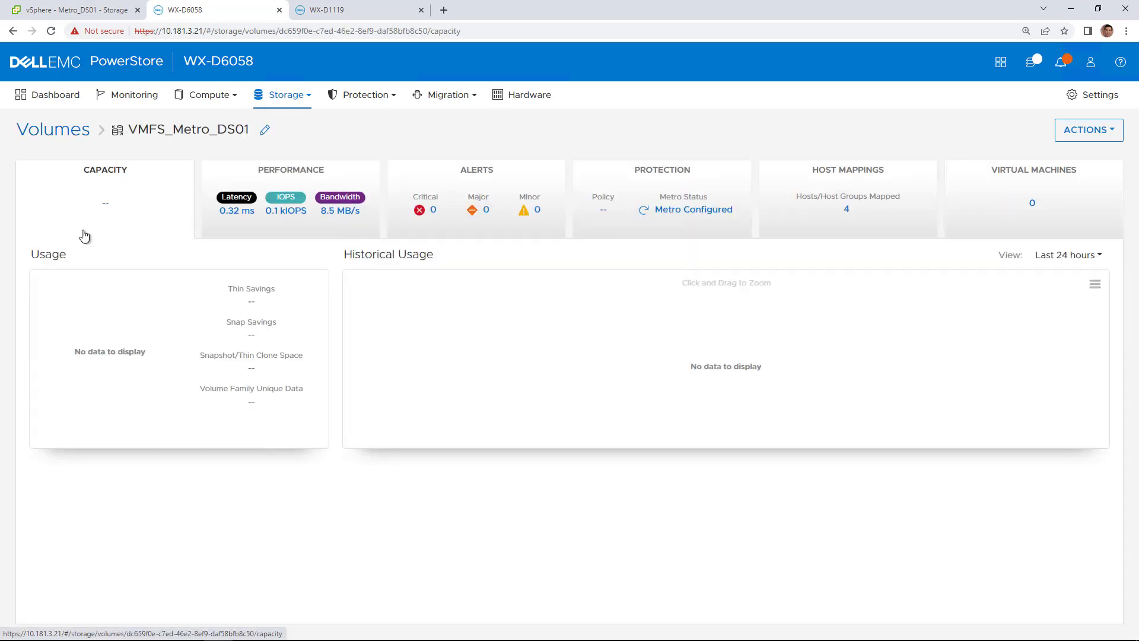
{"action": "left_click", "coordinate": [674, 210]}
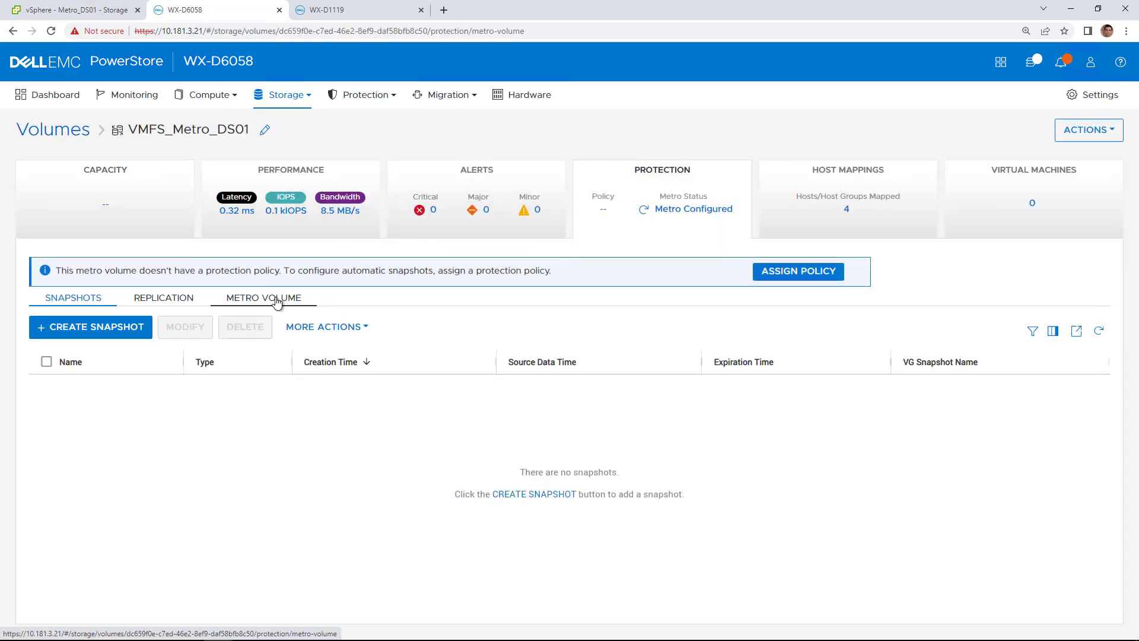
{"action": "left_click", "coordinate": [277, 301]}
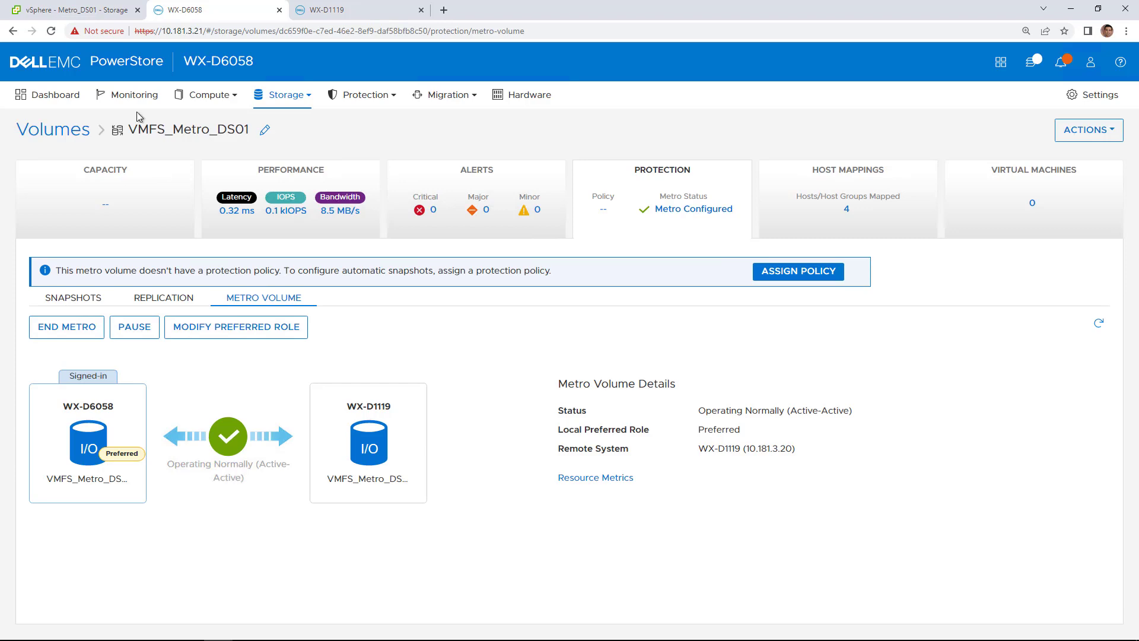
Step: Refresh Metro_DS01's storage info in vSphere and view its Metro status
{"action": "left_click", "coordinate": [91, 7]}
{"action": "left_click", "coordinate": [903, 81]}
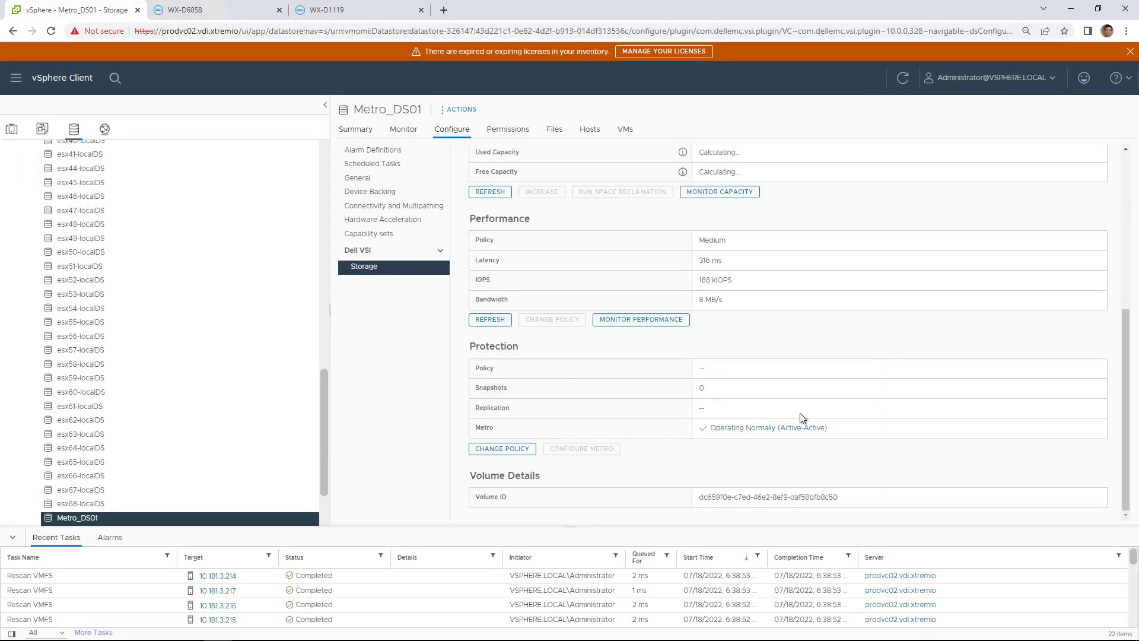
{"action": "left_click", "coordinate": [753, 430]}
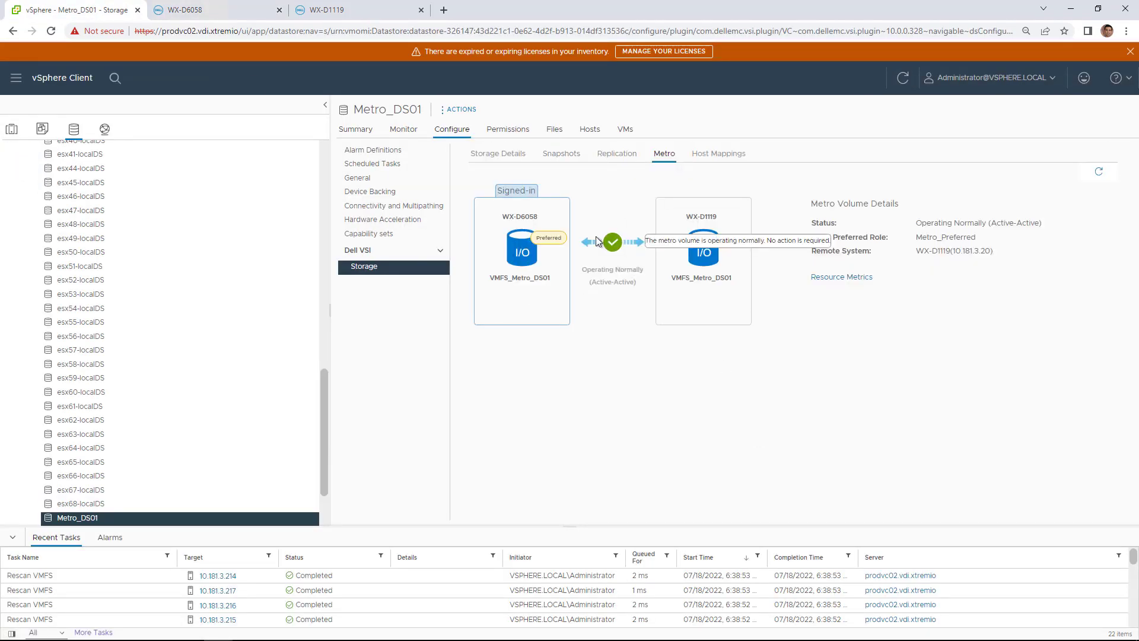
Step: Show the Protection > Metro volume list on WX-D1119
{"action": "left_click", "coordinate": [326, 12]}
{"action": "mouse_move", "coordinate": [352, 91]}
{"action": "left_click", "coordinate": [354, 137]}
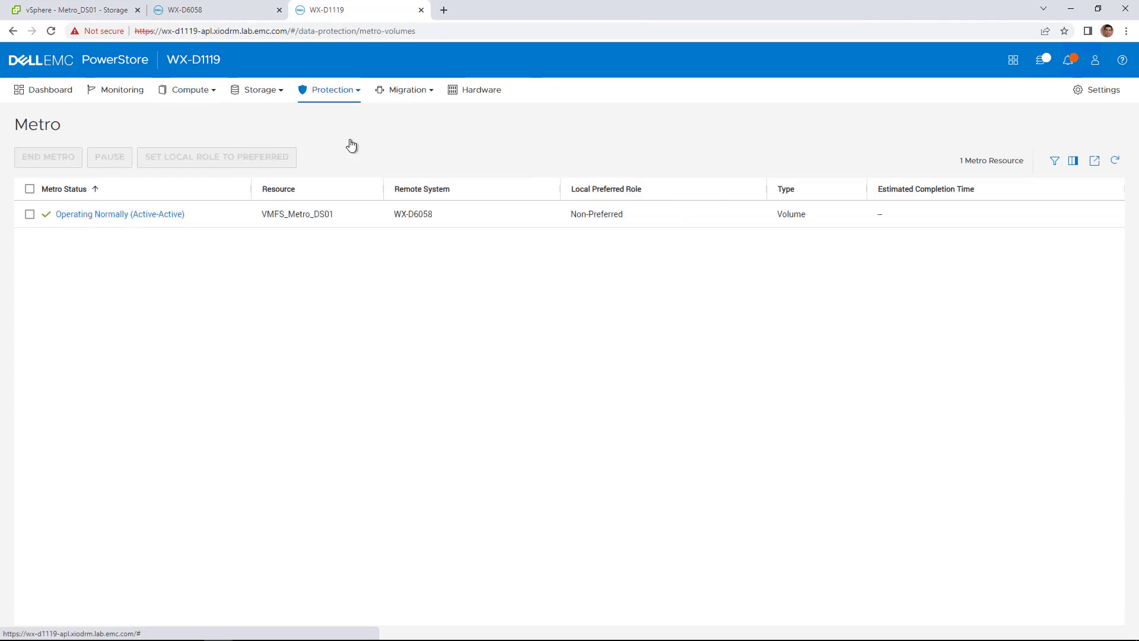
Step: Open VMFS_Metro_DS01's non-preferred metro volume details on WX-D1119, then its Storage > Volumes list
{"action": "left_click", "coordinate": [130, 215]}
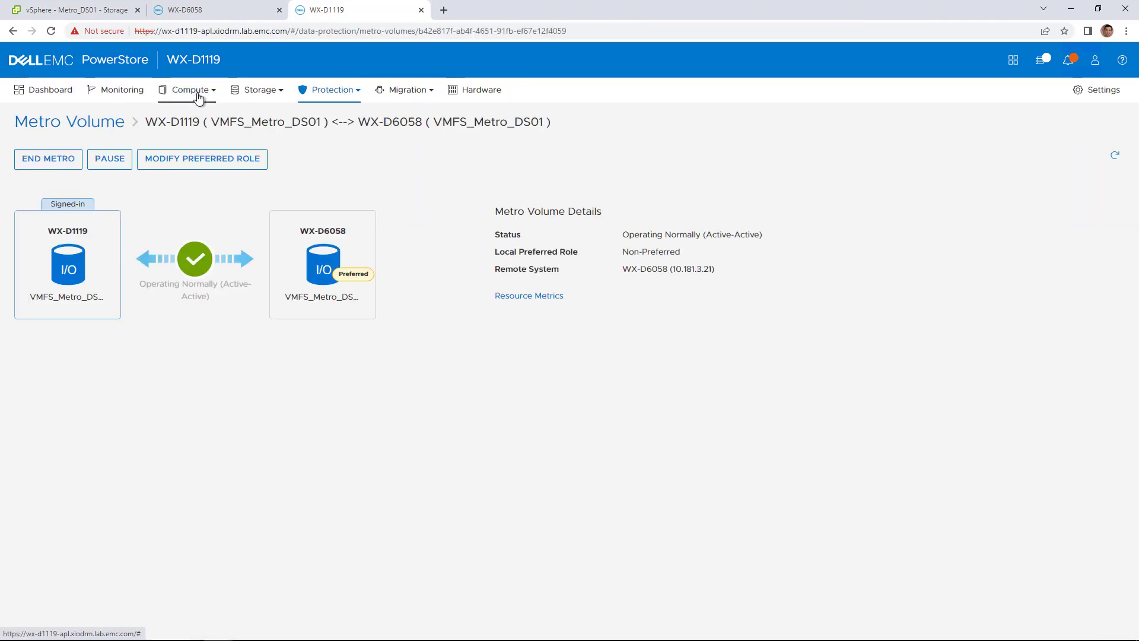
{"action": "mouse_move", "coordinate": [255, 99]}
{"action": "left_click", "coordinate": [271, 119]}
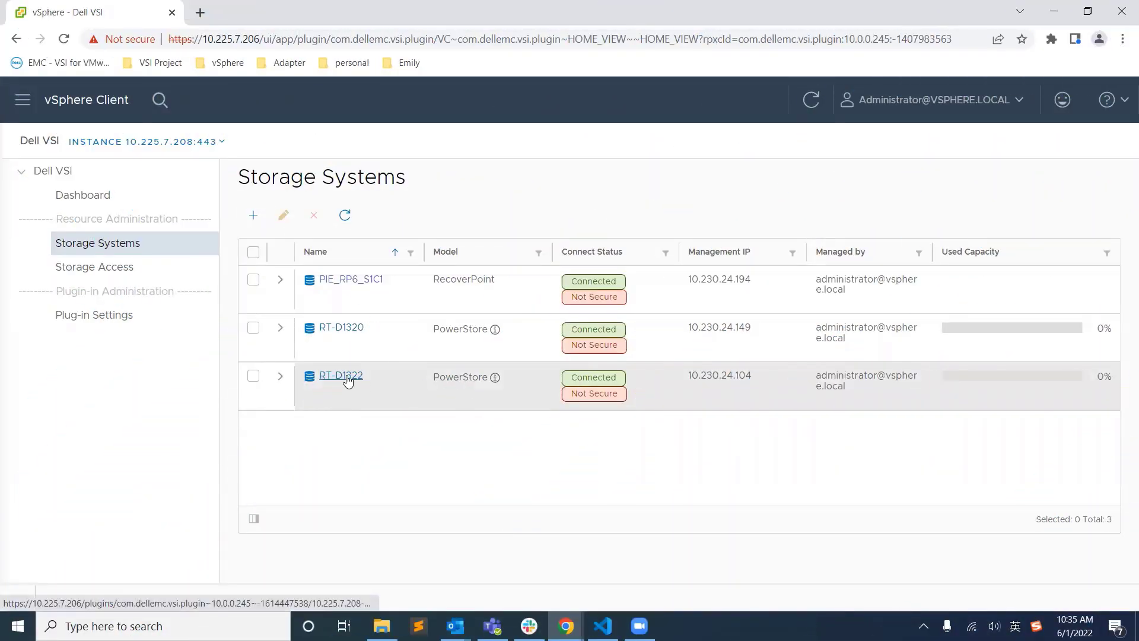
Step: In RT-D1322's protection view, select protection group pg_pstore_01 for setting recovery snapshots
{"action": "left_click", "coordinate": [347, 376]}
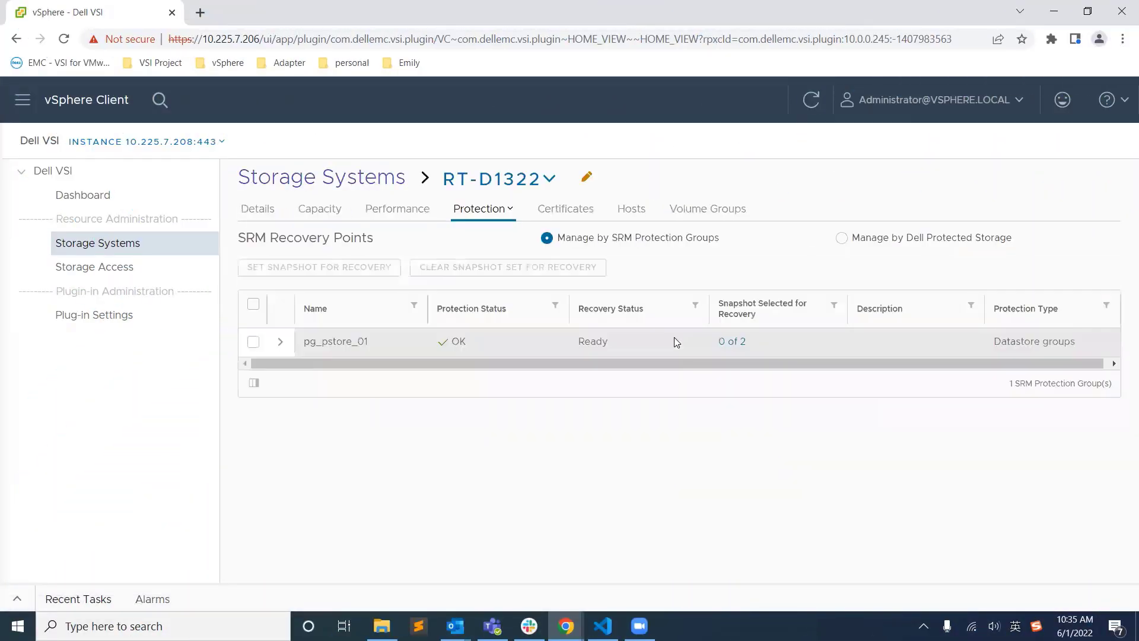
{"action": "left_click", "coordinate": [733, 341]}
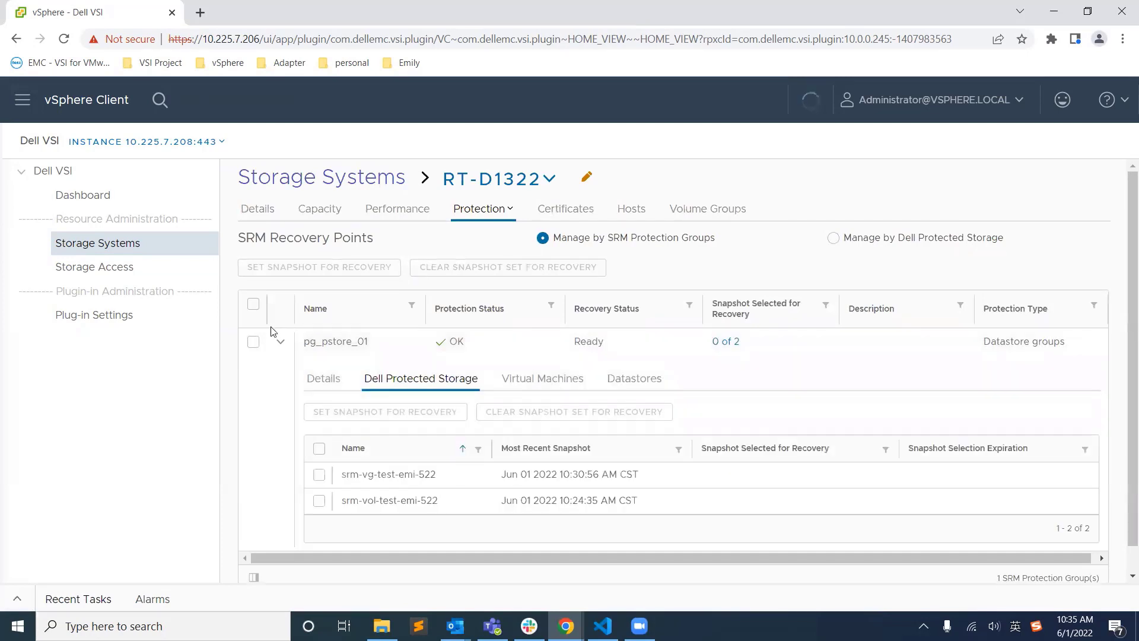
{"action": "left_click", "coordinate": [254, 342]}
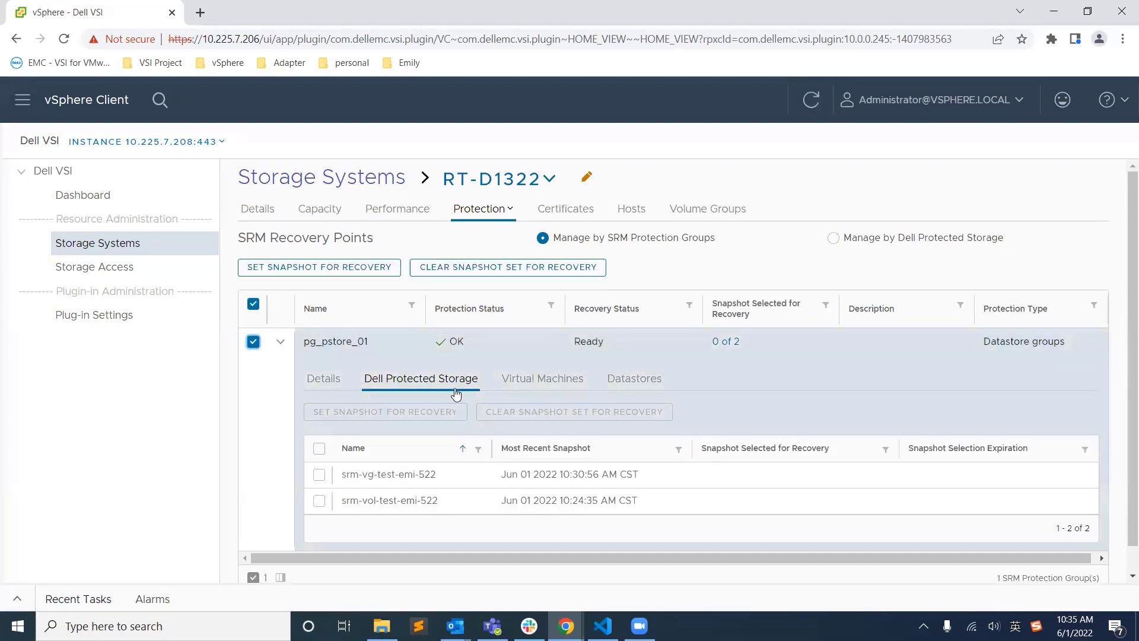
{"action": "left_click", "coordinate": [324, 268]}
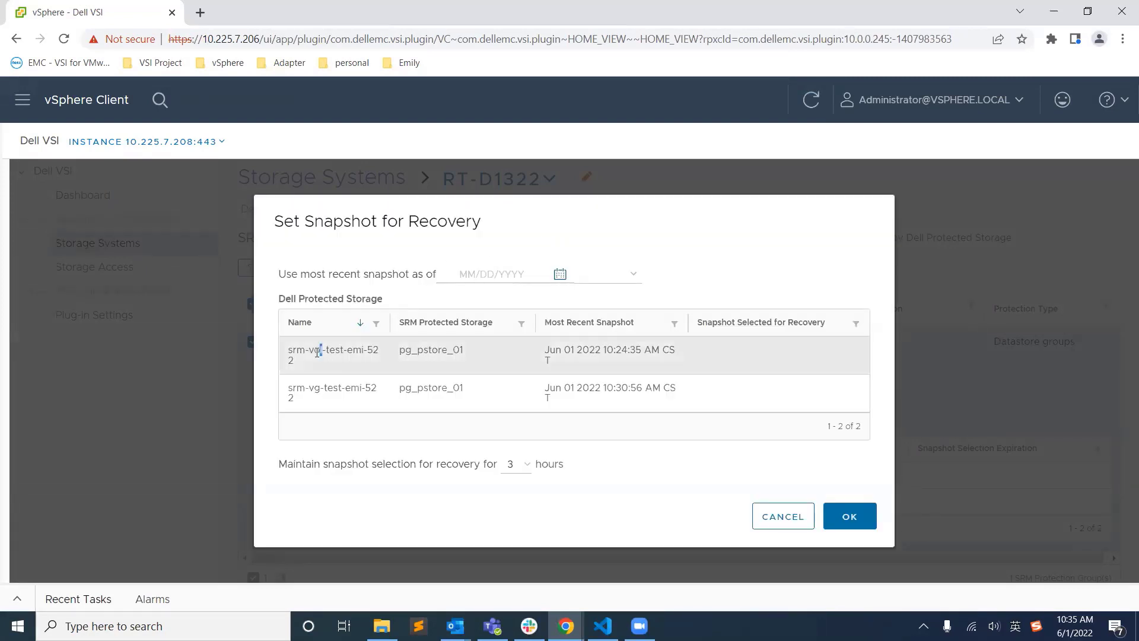
{"action": "left_click_drag", "start_coordinate": [318, 352], "coordinate": [308, 389]}
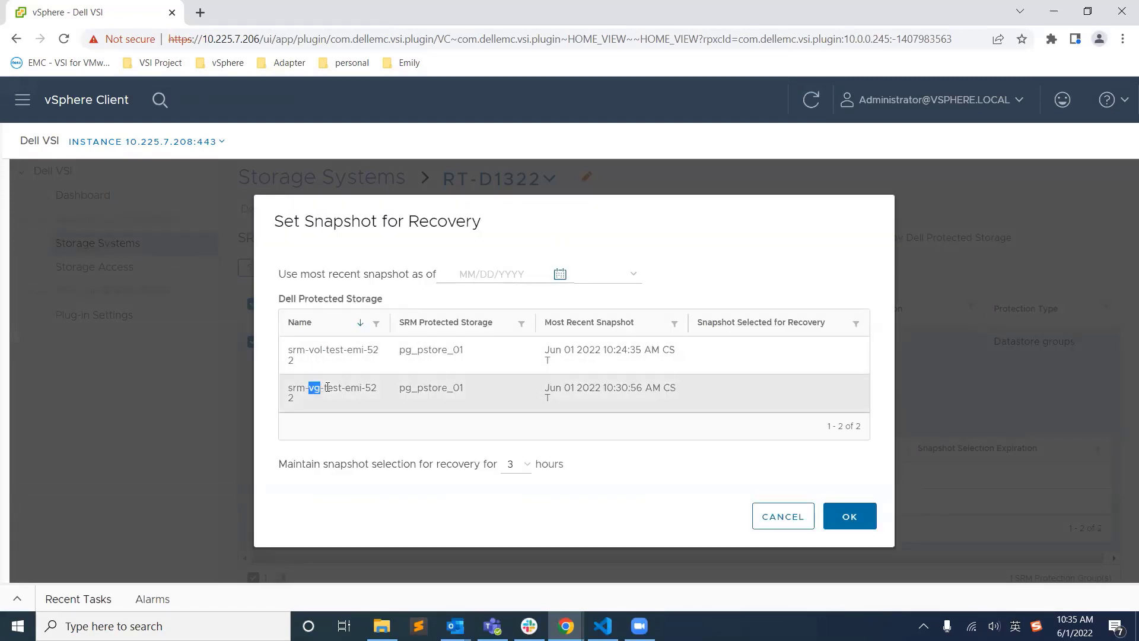
Step: Set the recovery snapshot cutoff to 06/01/2022 06:45 AM and confirm
{"action": "left_click", "coordinate": [546, 272]}
{"action": "left_click", "coordinate": [561, 276]}
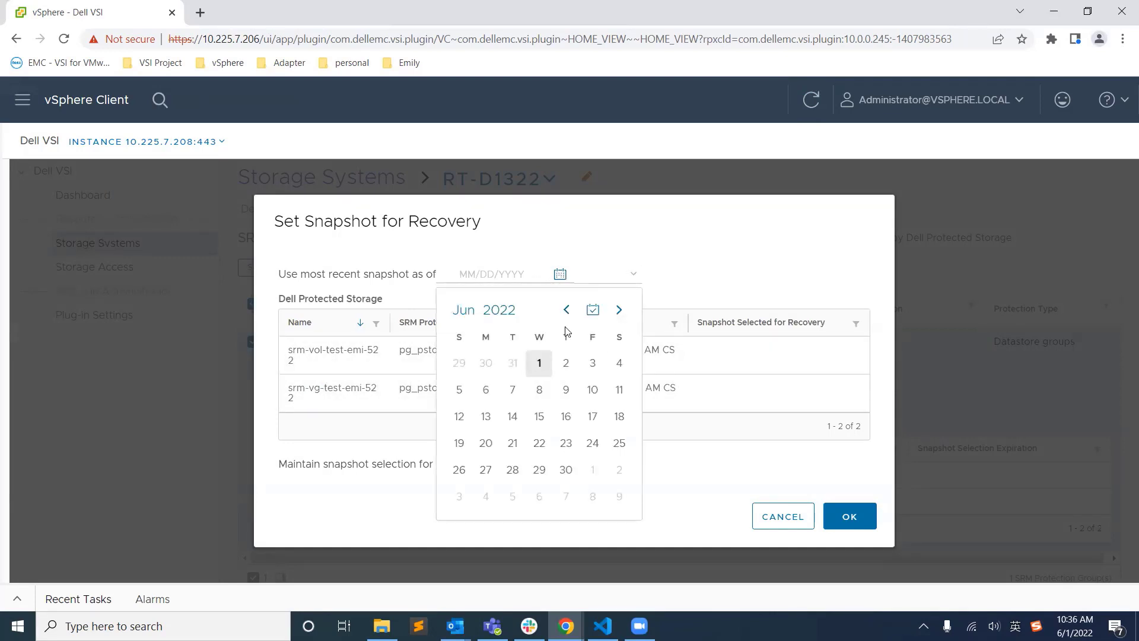
{"action": "left_click", "coordinate": [539, 362]}
{"action": "left_click", "coordinate": [609, 274]}
{"action": "scroll", "coordinate": [603, 410], "scroll_direction": "down", "scroll_amount": 9}
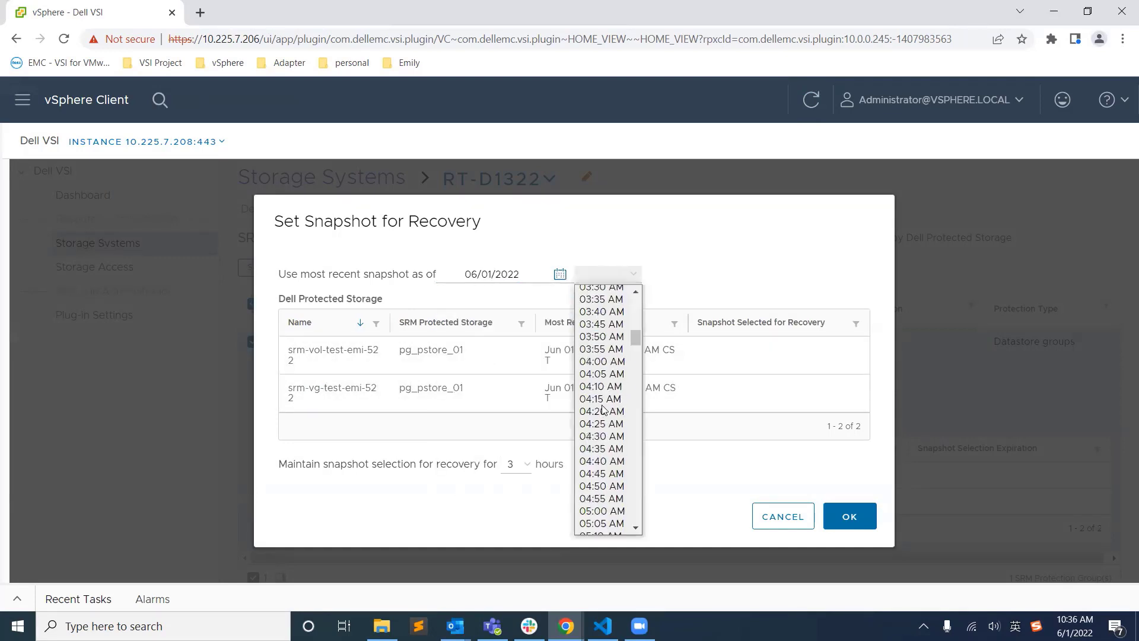
{"action": "scroll", "coordinate": [602, 410], "scroll_direction": "down", "scroll_amount": 6}
{"action": "left_click", "coordinate": [602, 417]}
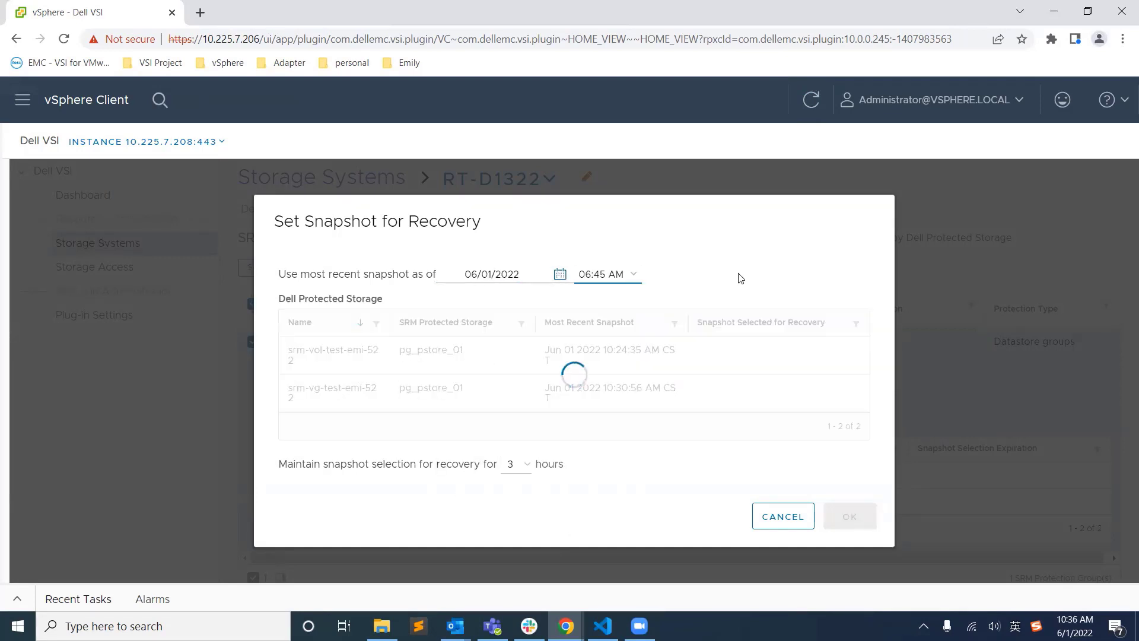
{"action": "left_click", "coordinate": [841, 516]}
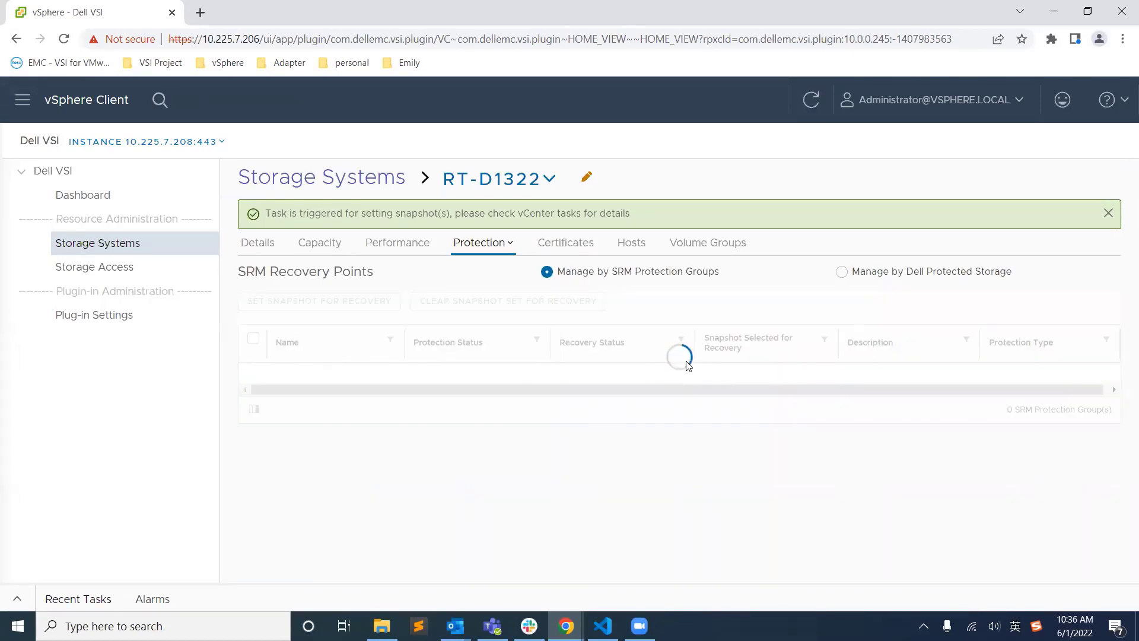
Step: Check the recent tasks and expand pg_pstore_01 to confirm 2 of 2 snapshots are set
{"action": "left_click", "coordinate": [17, 600]}
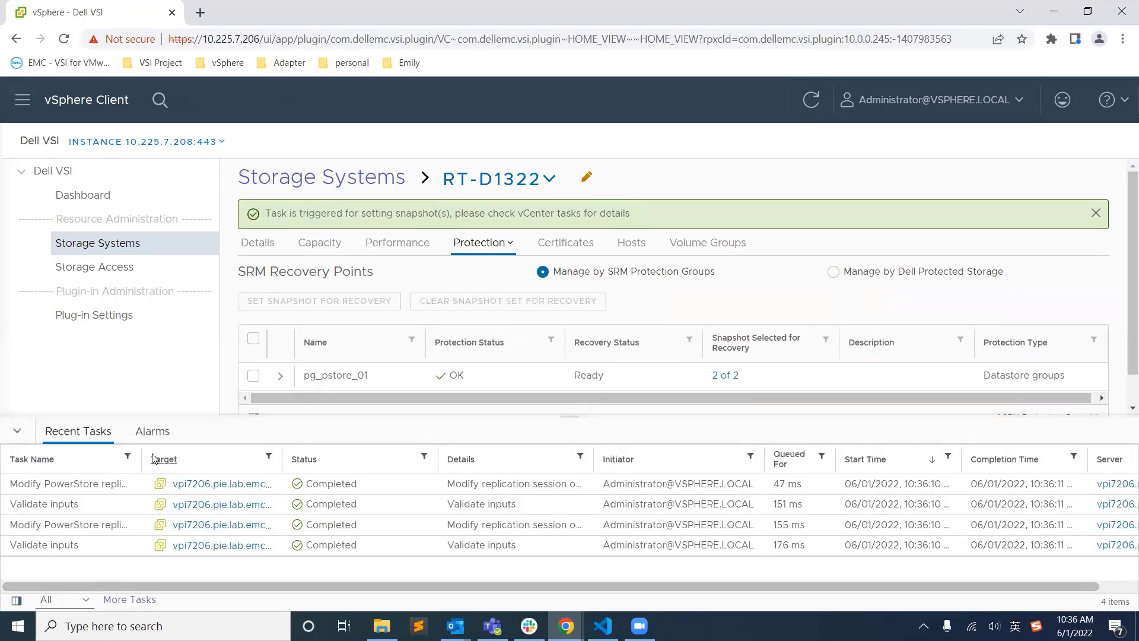
{"action": "left_click_drag", "start_coordinate": [140, 459], "coordinate": [221, 459]}
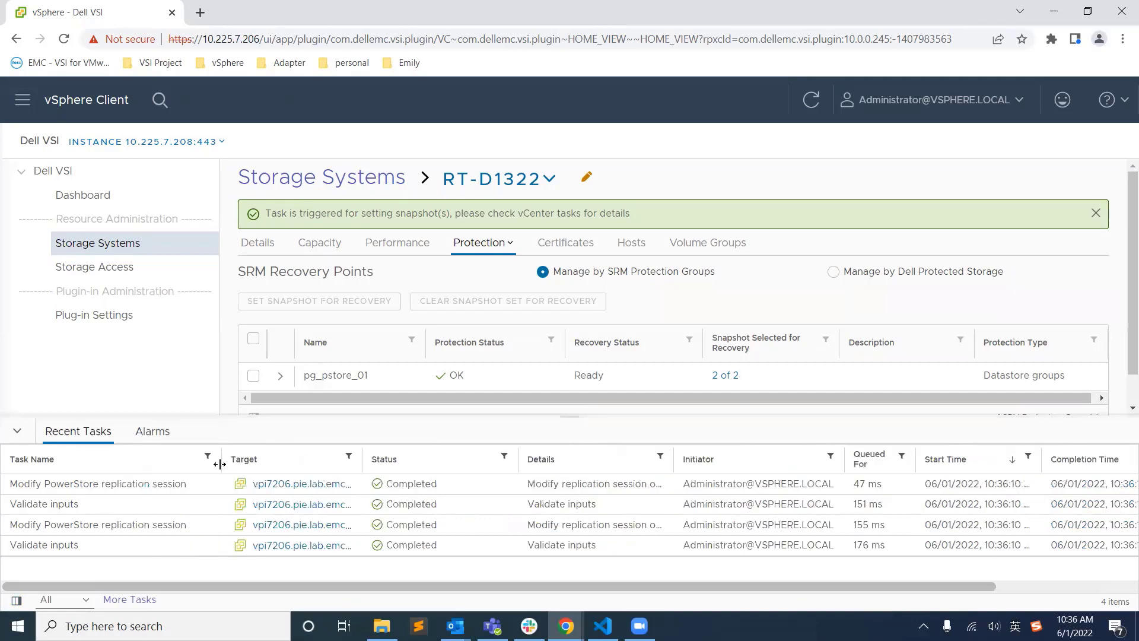
{"action": "left_click", "coordinate": [17, 431]}
{"action": "left_click", "coordinate": [280, 375]}
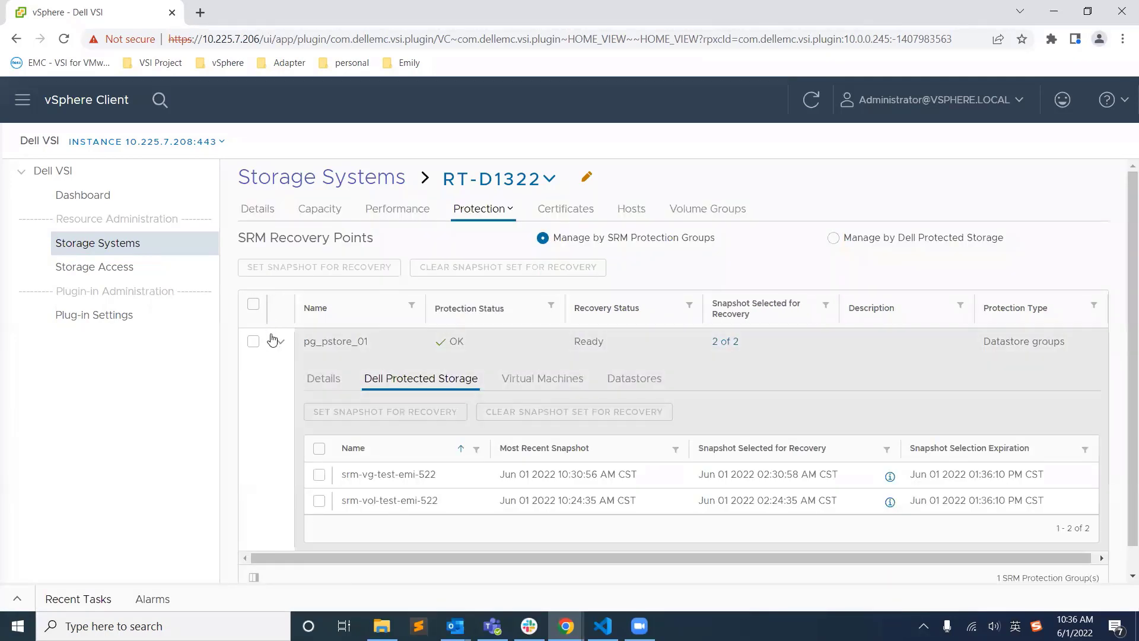
{"action": "left_click", "coordinate": [254, 345]}
Step: Clear the recovery snapshot set on pg_pstore_01 and collapse its row
{"action": "left_click", "coordinate": [466, 269]}
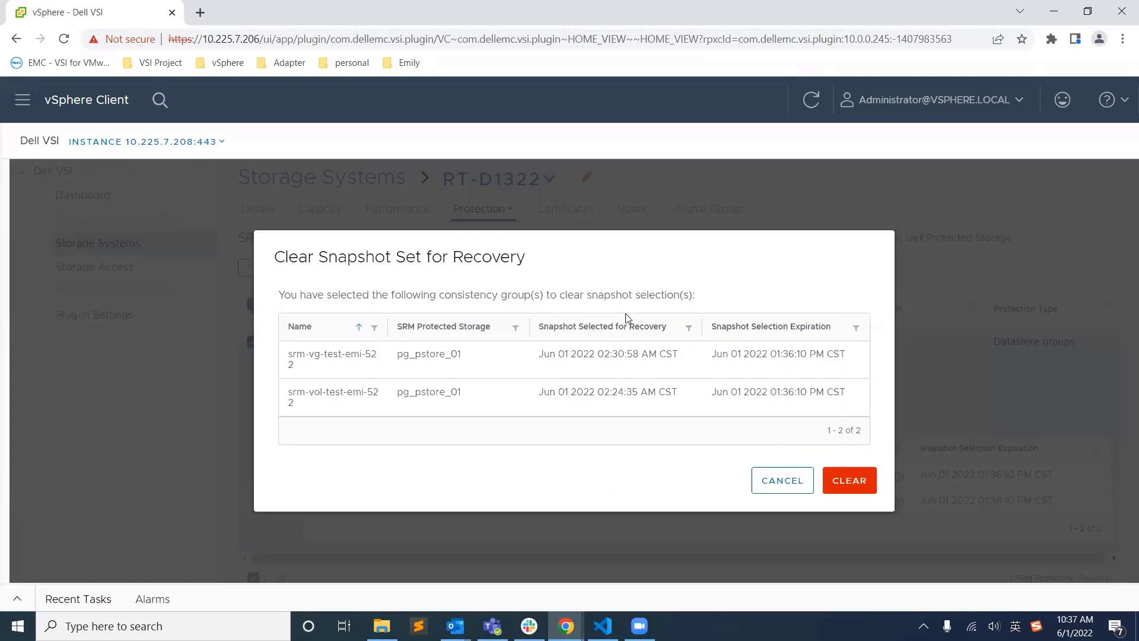
{"action": "left_click", "coordinate": [850, 480]}
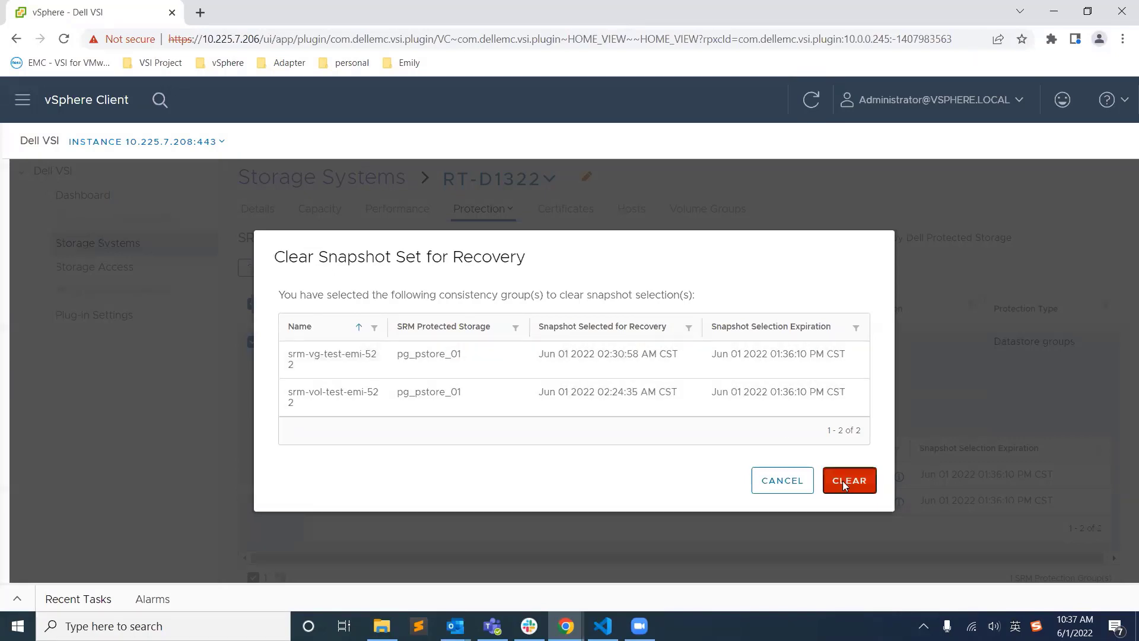
{"action": "left_click", "coordinate": [281, 375]}
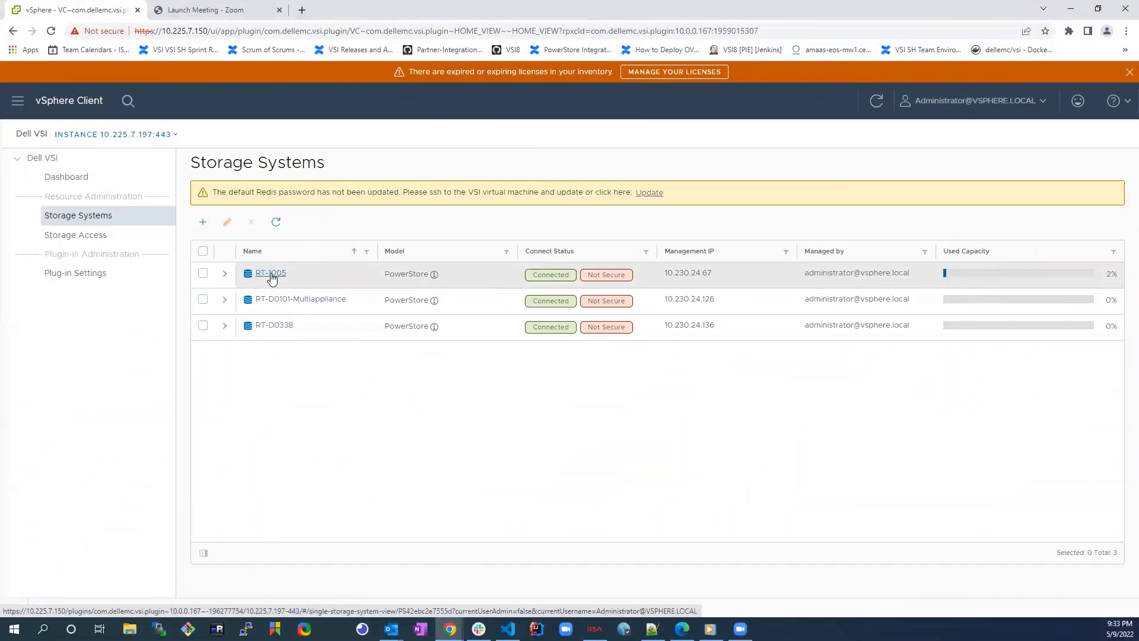
Step: Open the Protection > Replication Rules view for storage system RT-1005
{"action": "left_click", "coordinate": [263, 274]}
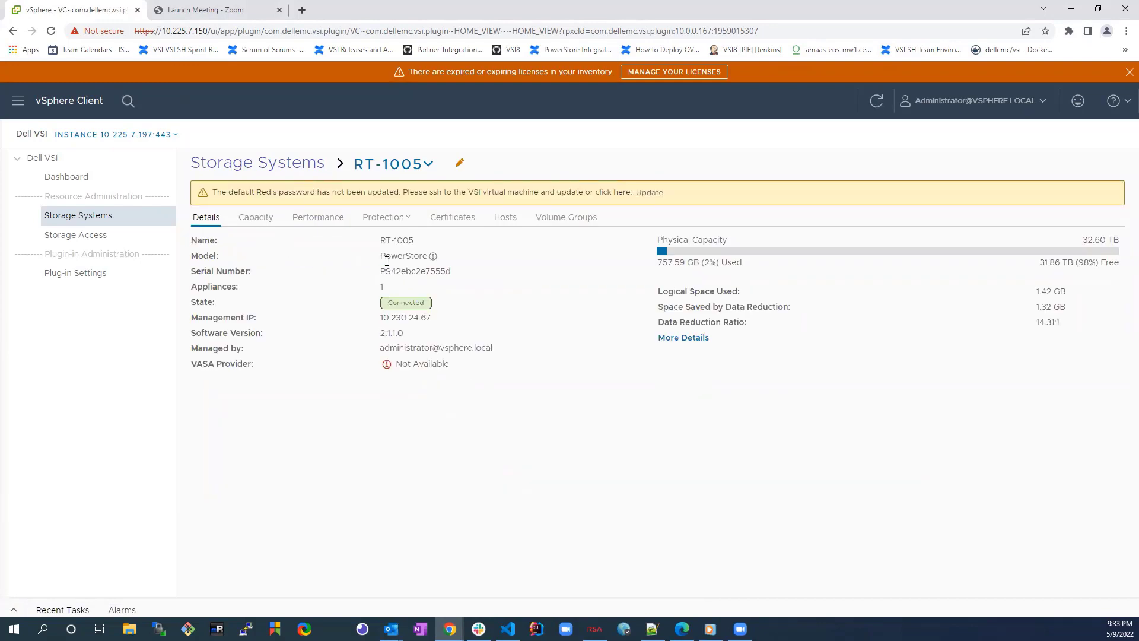
{"action": "left_click", "coordinate": [384, 217]}
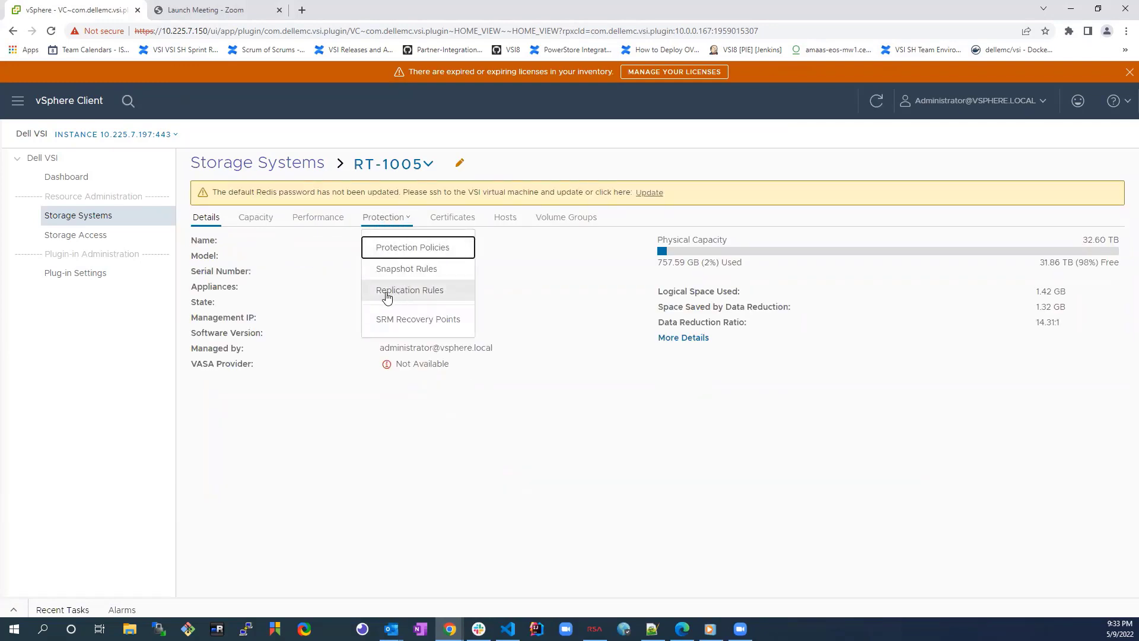
{"action": "left_click", "coordinate": [425, 294]}
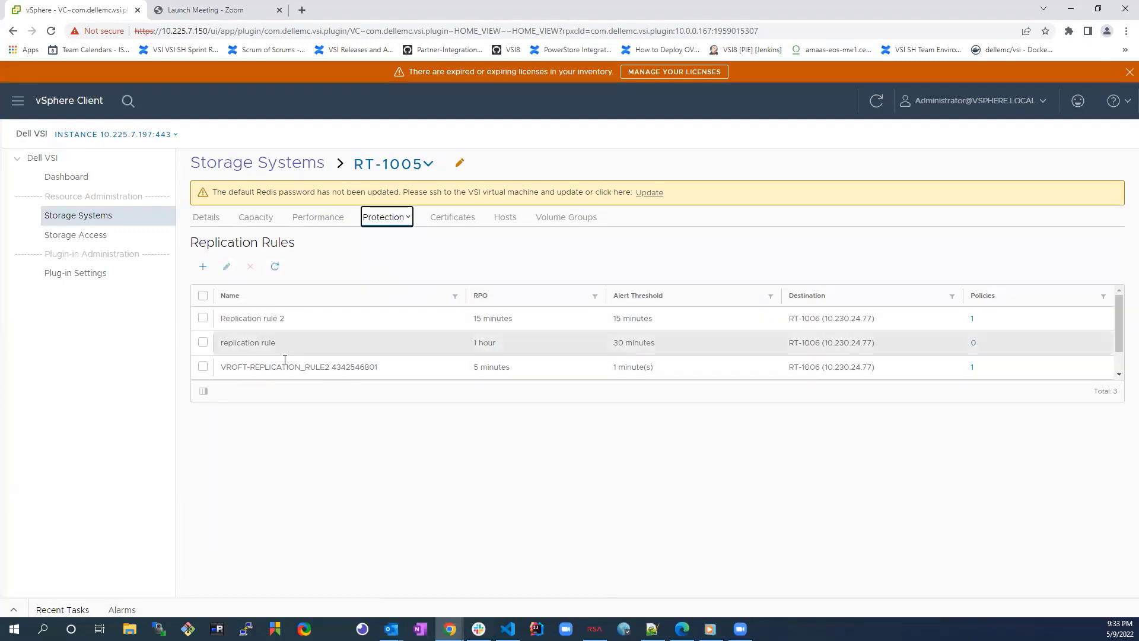
Step: Hide the RPO, Alert Threshold and Destination columns, then show all columns again
{"action": "left_click", "coordinate": [203, 391]}
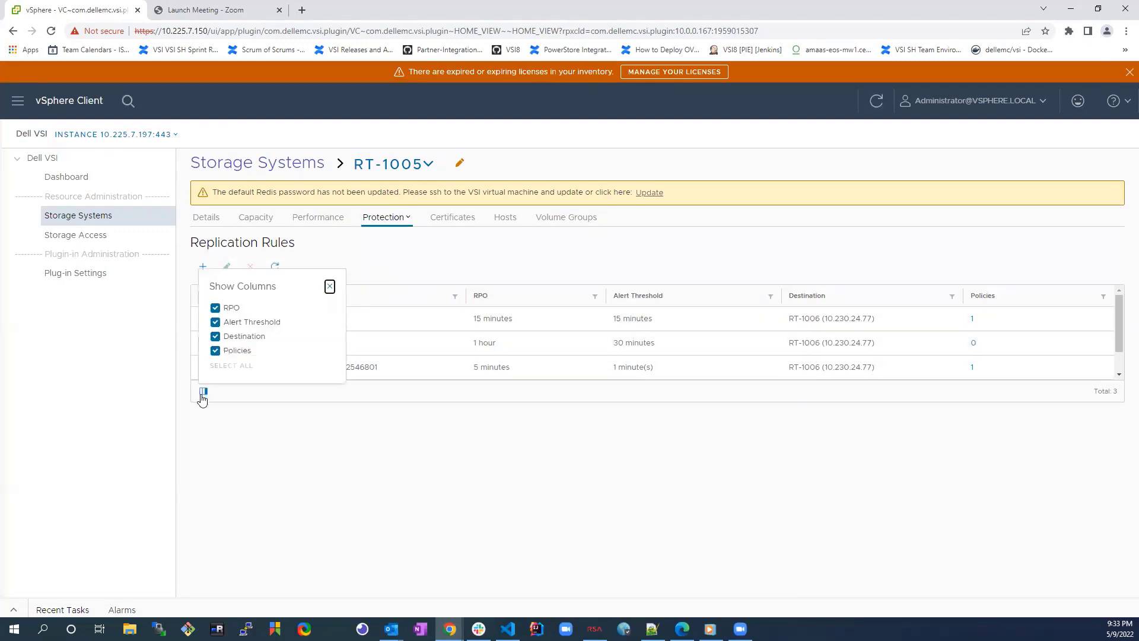
{"action": "left_click", "coordinate": [234, 311]}
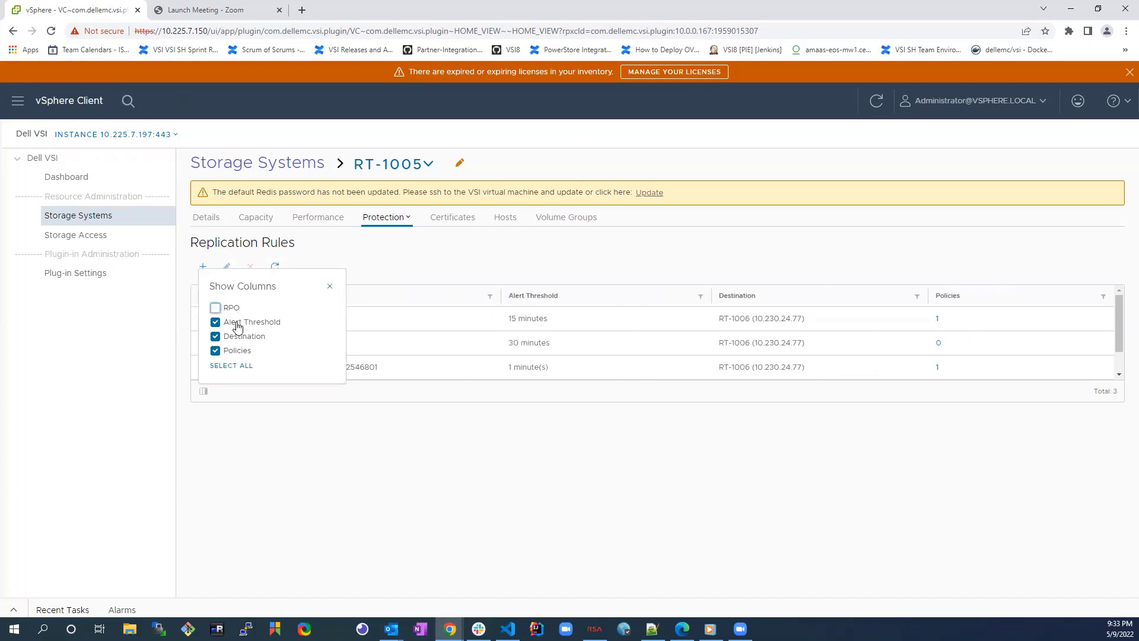
{"action": "left_click", "coordinate": [237, 326]}
{"action": "left_click", "coordinate": [239, 339]}
{"action": "left_click", "coordinate": [231, 324]}
{"action": "left_click", "coordinate": [230, 311]}
{"action": "left_click", "coordinate": [228, 363]}
{"action": "left_click", "coordinate": [280, 455]}
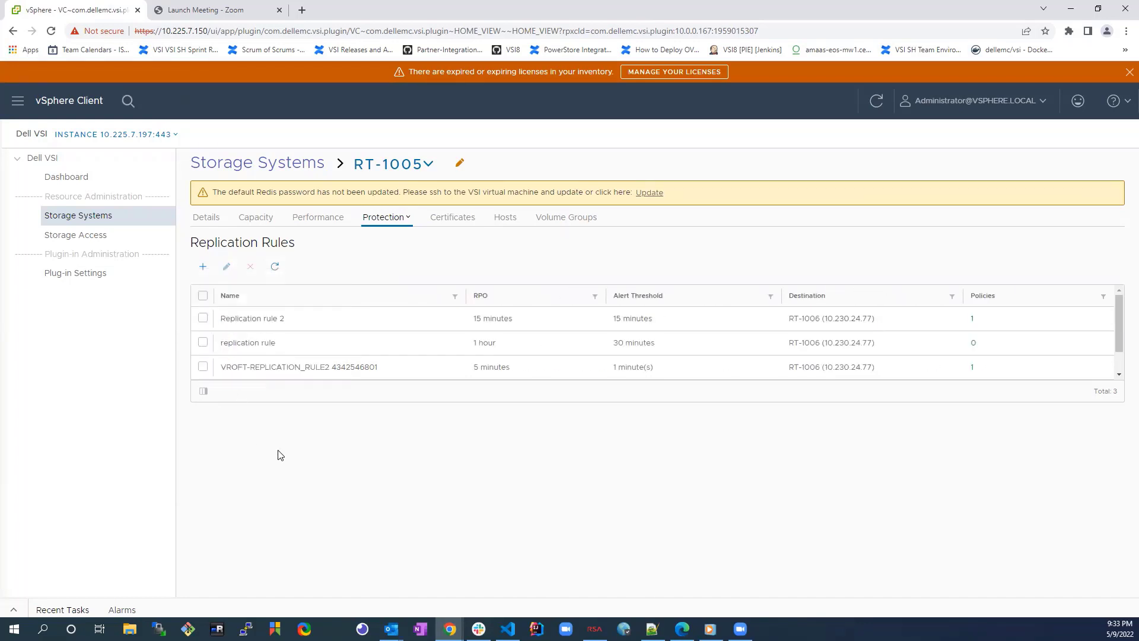
{"action": "mouse_move", "coordinate": [973, 325]}
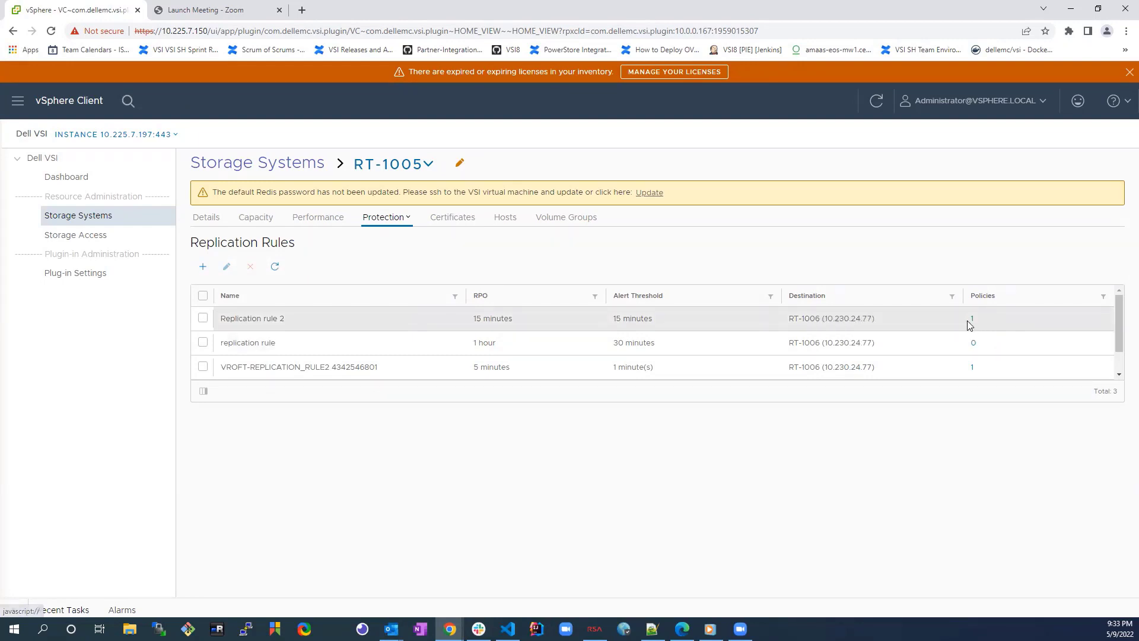
Step: Start a replication rule named 'replication rule 3' and choose to set up a new destination
{"action": "left_click", "coordinate": [202, 267]}
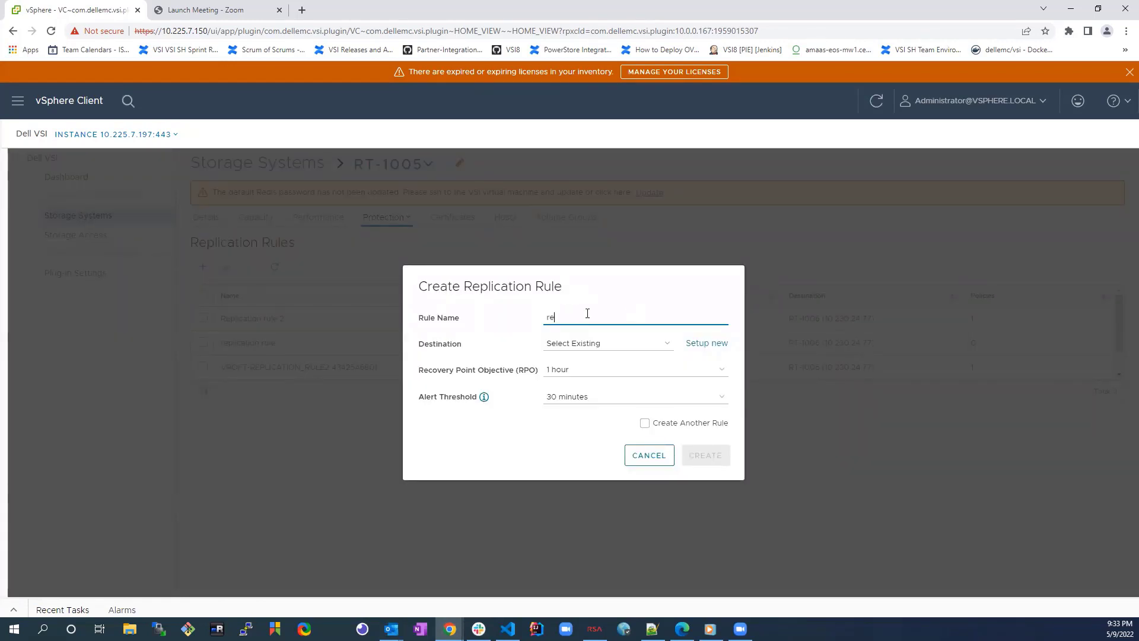
{"action": "type", "text": "replication-rule"}
{"action": "mouse_move", "coordinate": [722, 324]}
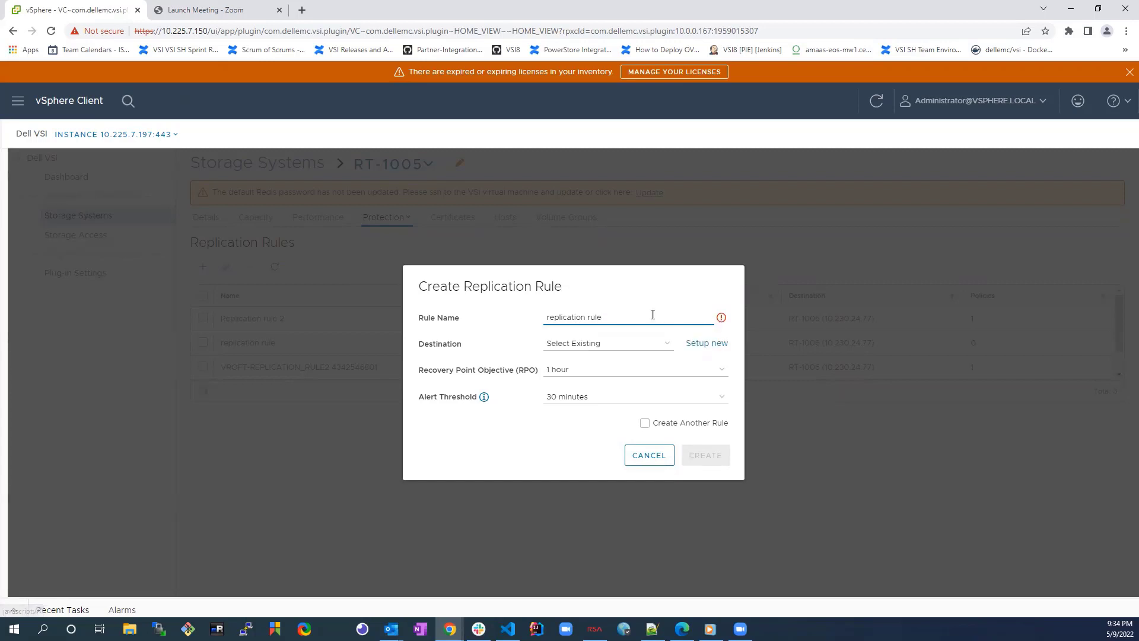
{"action": "type", "text": "3"}
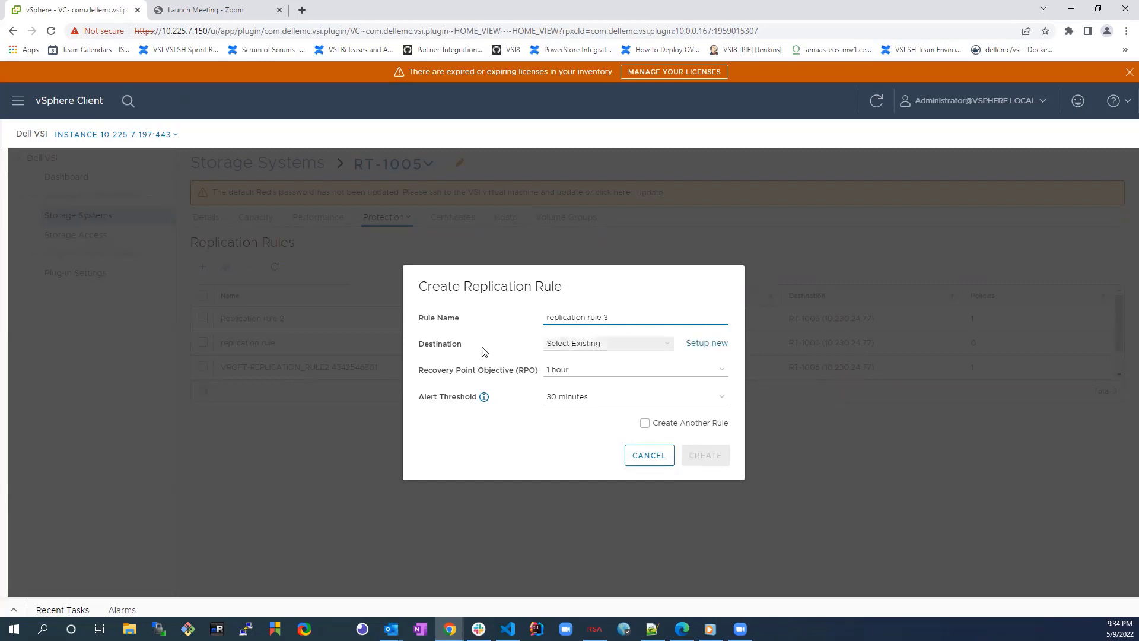
{"action": "left_click", "coordinate": [572, 345]}
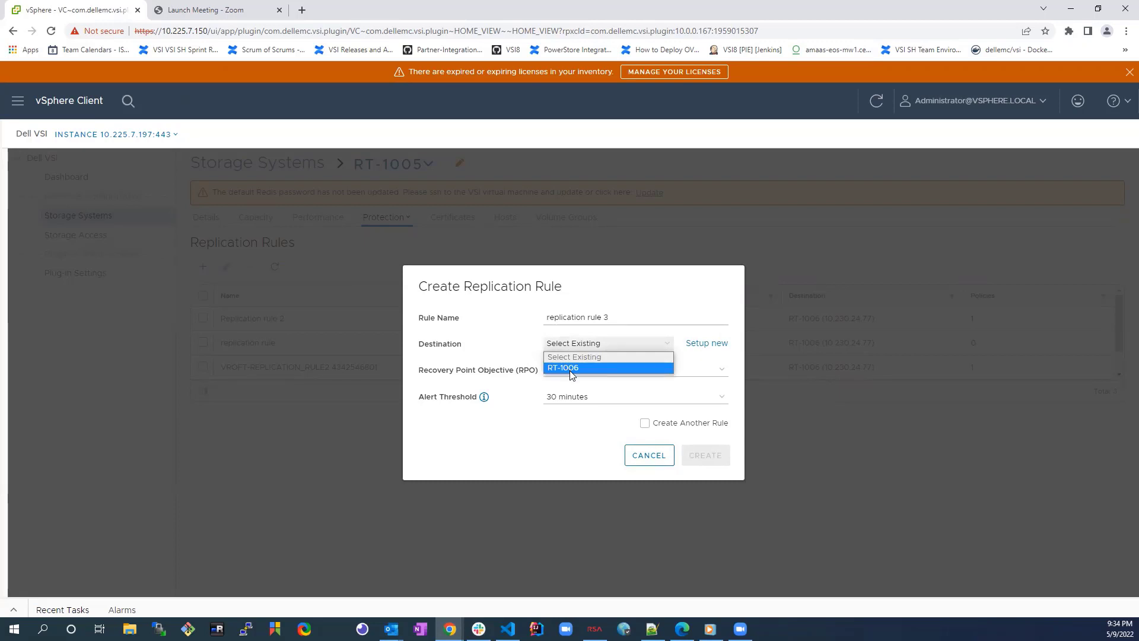
{"action": "left_click", "coordinate": [703, 345]}
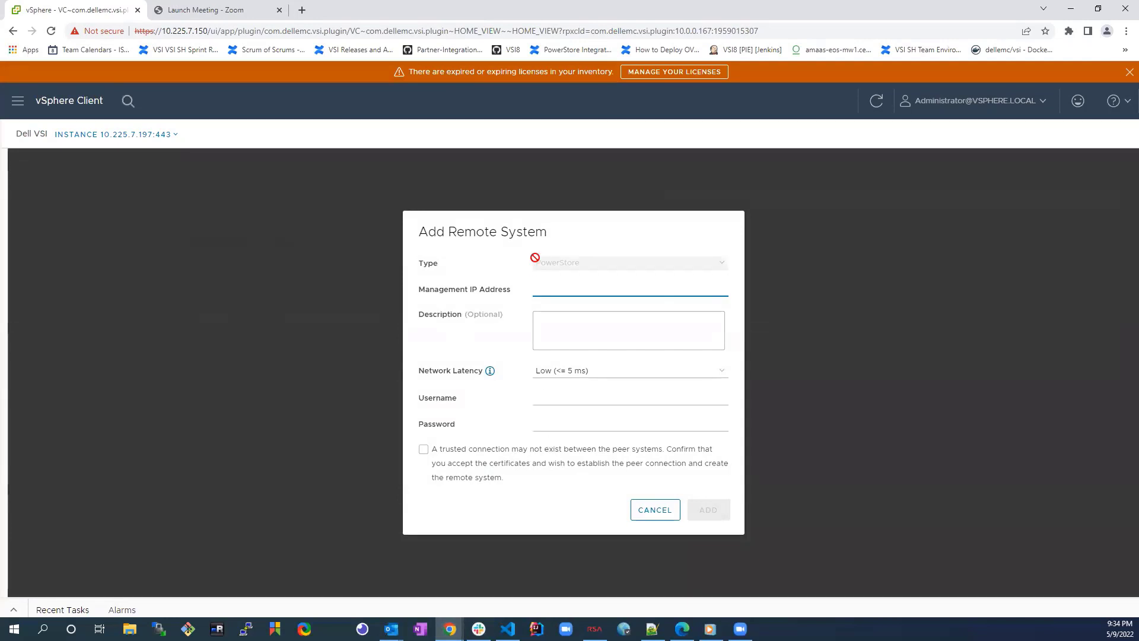
Step: Enter remote system IP 10.230.24.9 with Low network latency and username admin
{"action": "type", "text": "10.230."}
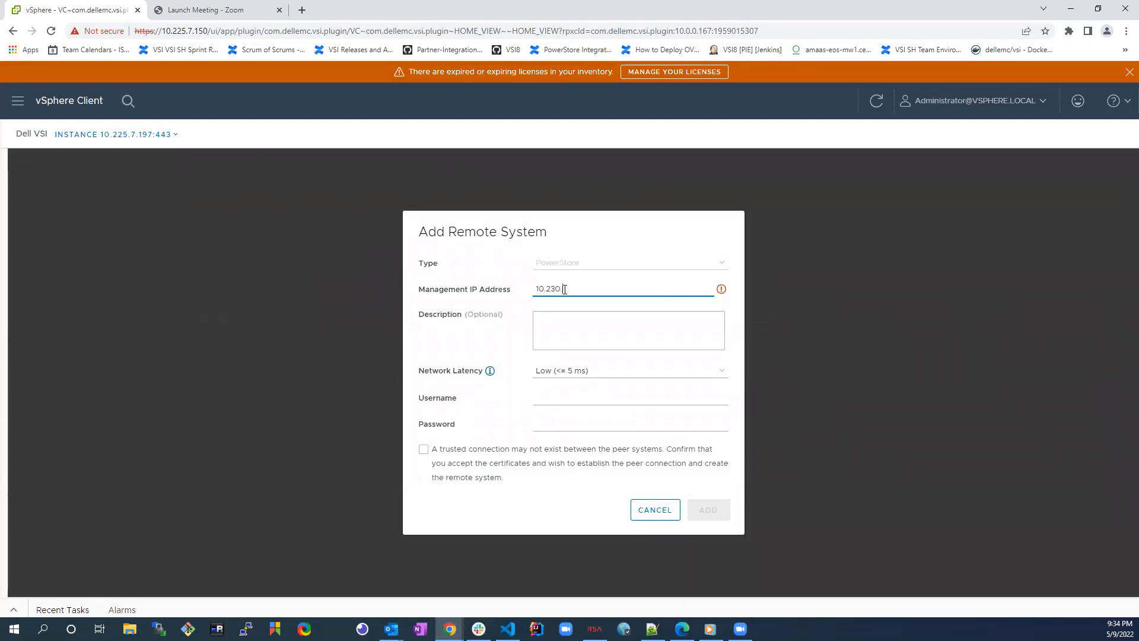
{"action": "type", "text": "24.9"}
{"action": "left_click", "coordinate": [579, 334]}
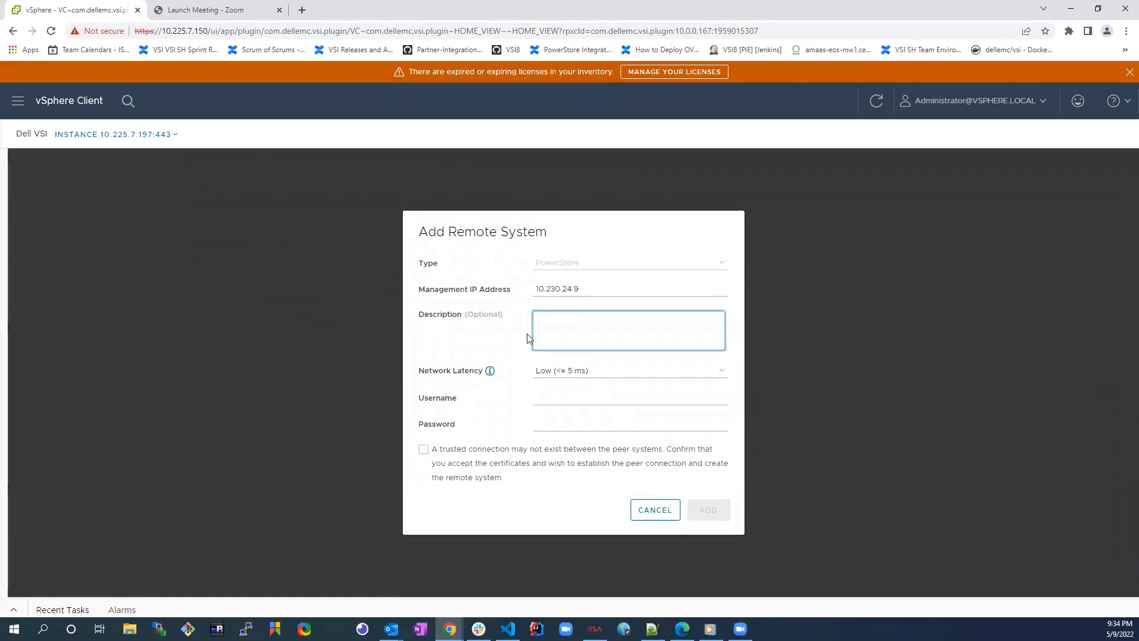
{"action": "left_click", "coordinate": [562, 375]}
{"action": "left_click", "coordinate": [528, 402]}
{"action": "left_click", "coordinate": [549, 401]}
{"action": "type", "text": "admin"}
{"action": "key", "text": "Tab"}
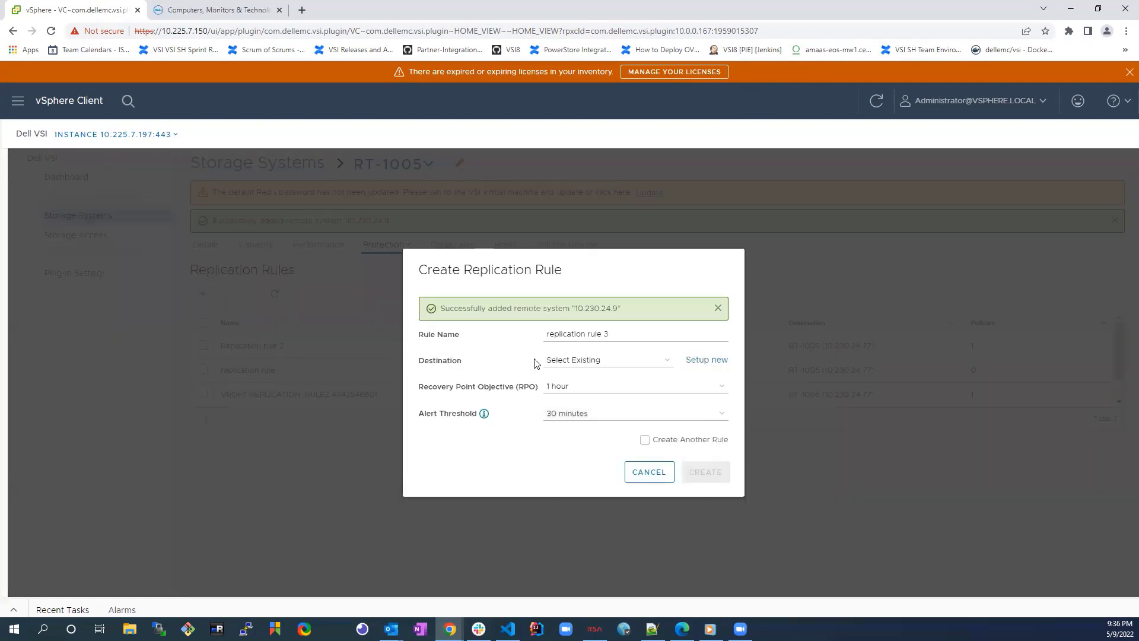
Step: Set destination WN-D8978, RPO and alert threshold 30 minutes, tick Create Another Rule, and create
{"action": "left_click", "coordinate": [581, 361]}
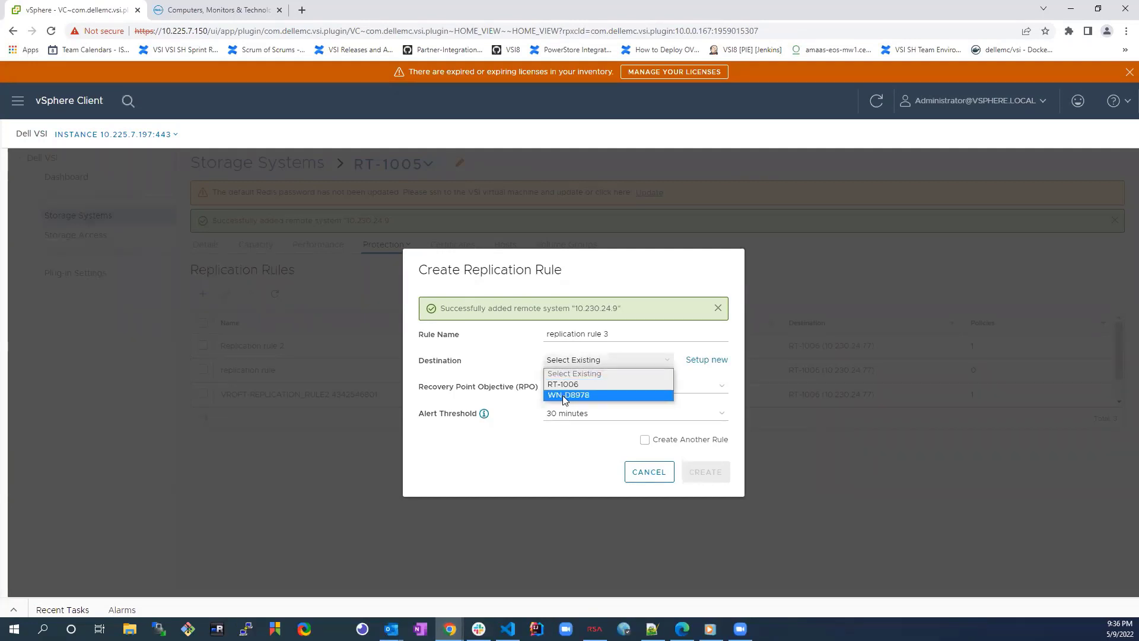
{"action": "left_click", "coordinate": [564, 395]}
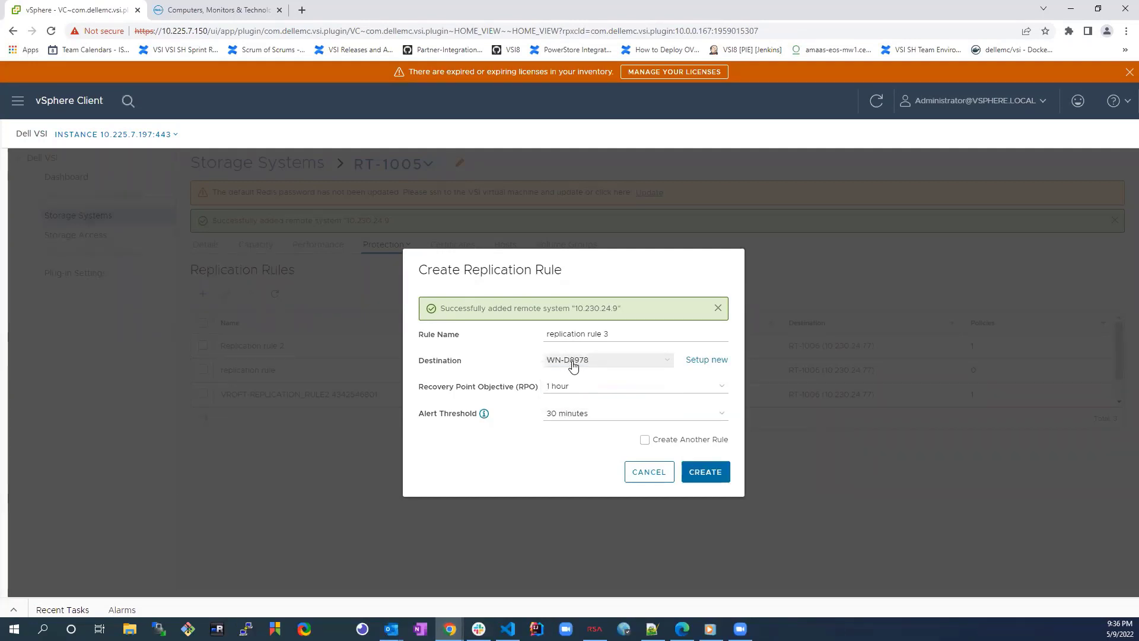
{"action": "left_click", "coordinate": [564, 388]}
{"action": "left_click", "coordinate": [563, 423]}
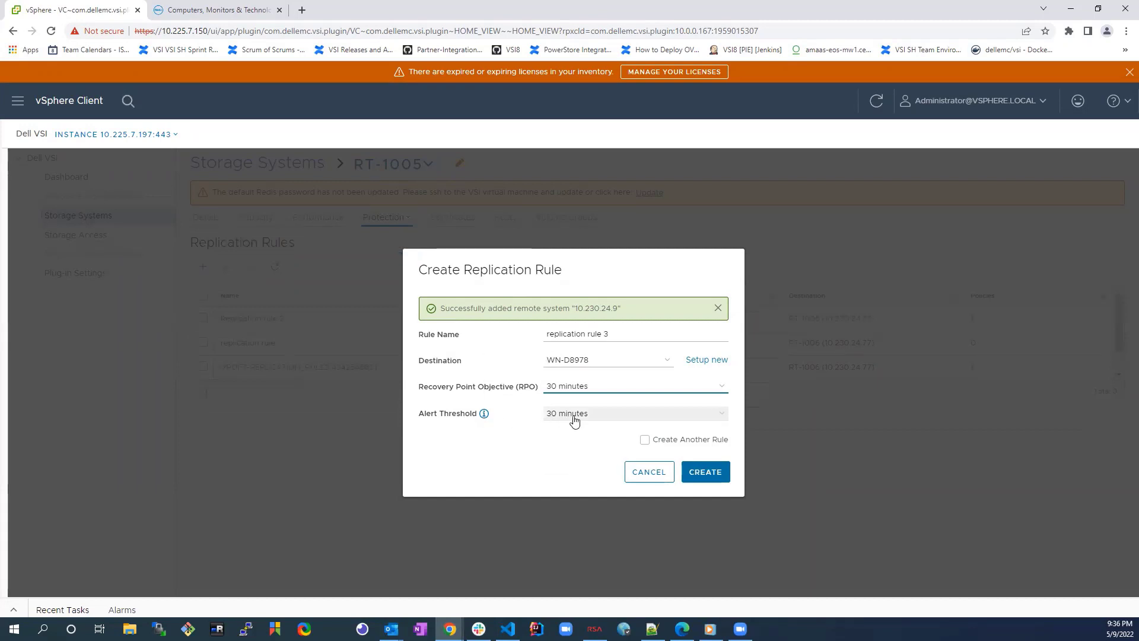
{"action": "left_click", "coordinate": [574, 414]}
{"action": "left_click", "coordinate": [594, 461]}
{"action": "left_click", "coordinate": [645, 423]}
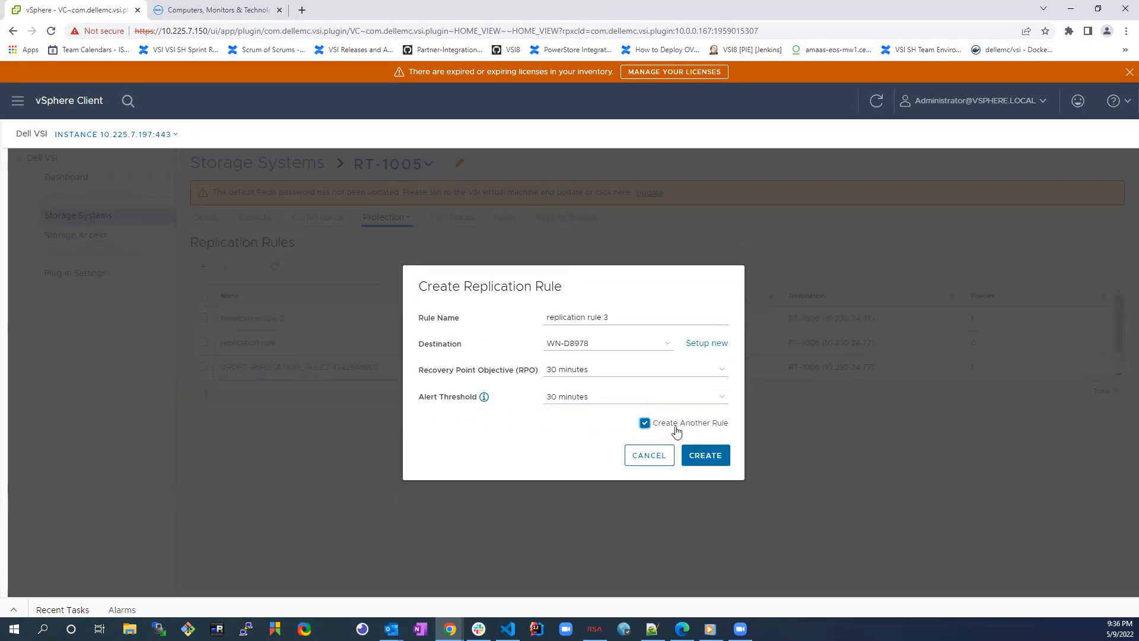
{"action": "left_click", "coordinate": [706, 455]}
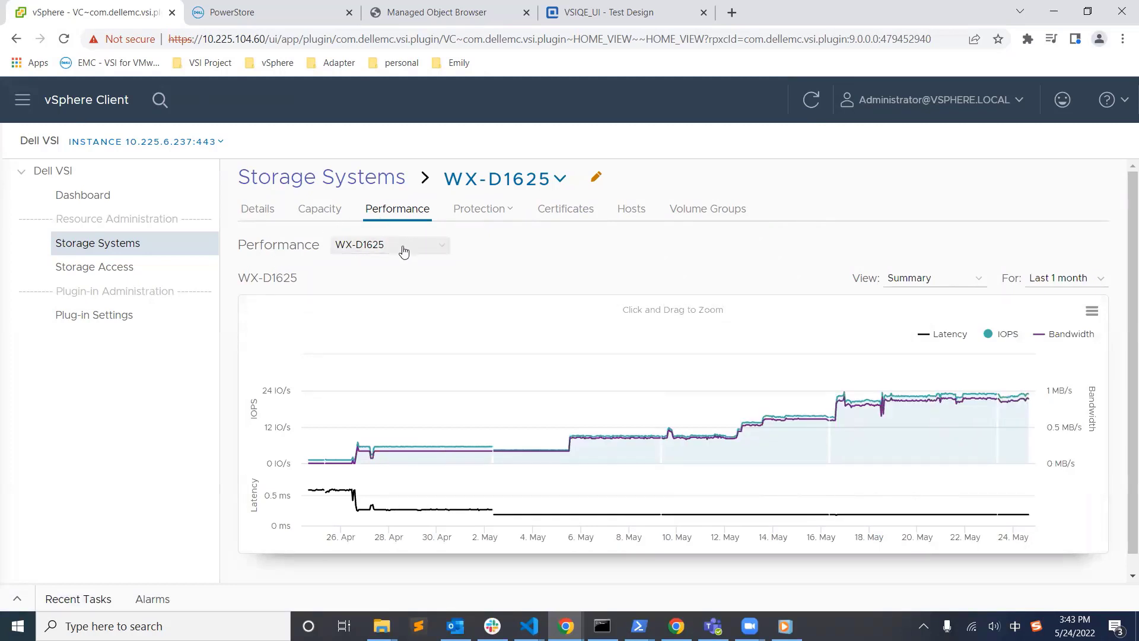
Step: Switch the performance object from WX-D1625 to Appliance-WX-D1625
{"action": "left_click", "coordinate": [403, 252]}
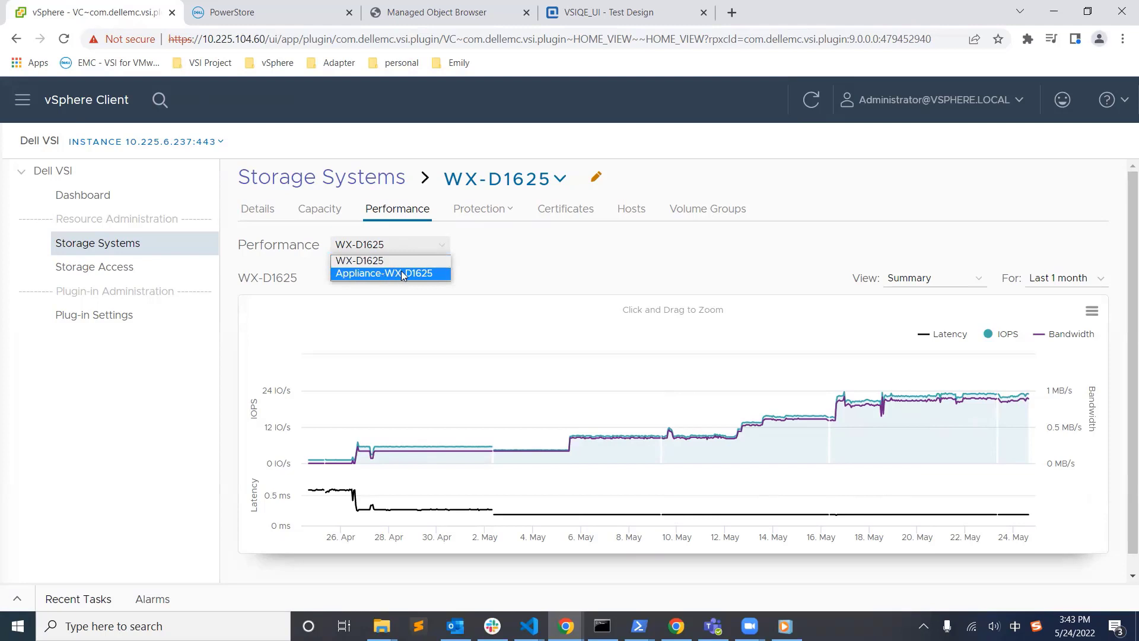
{"action": "left_click", "coordinate": [545, 267]}
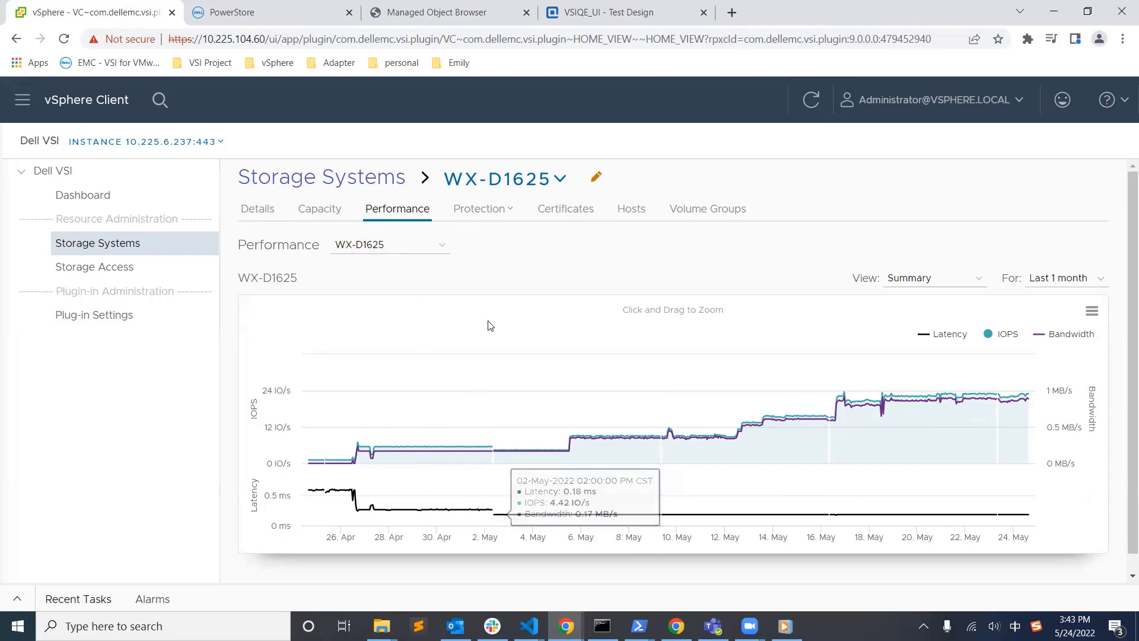
{"action": "left_click", "coordinate": [442, 254]}
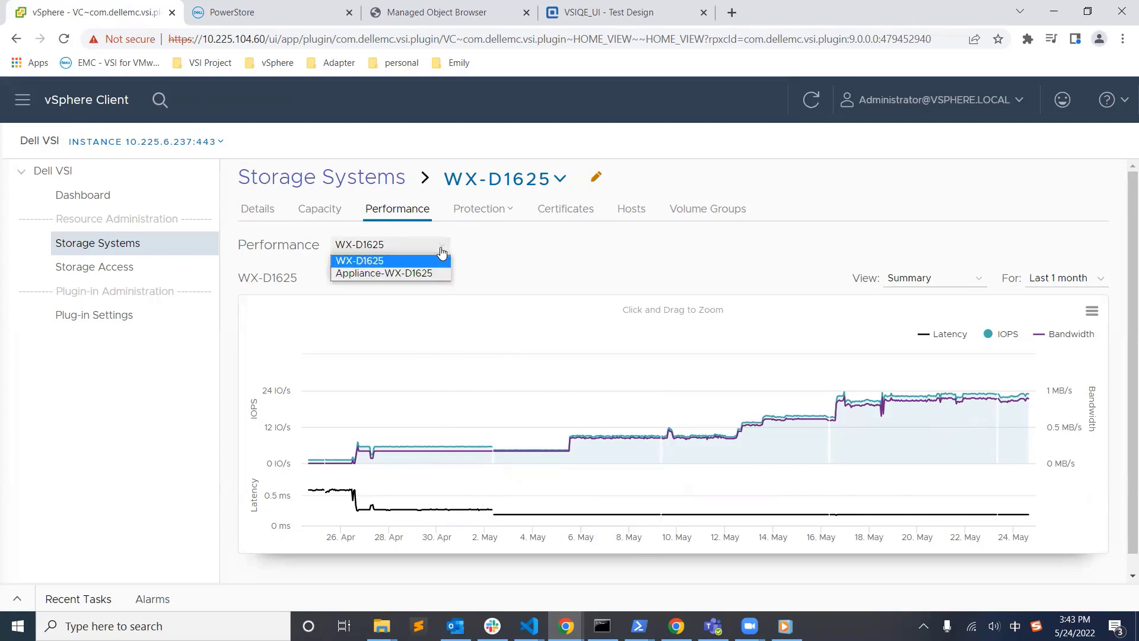
{"action": "left_click", "coordinate": [409, 272]}
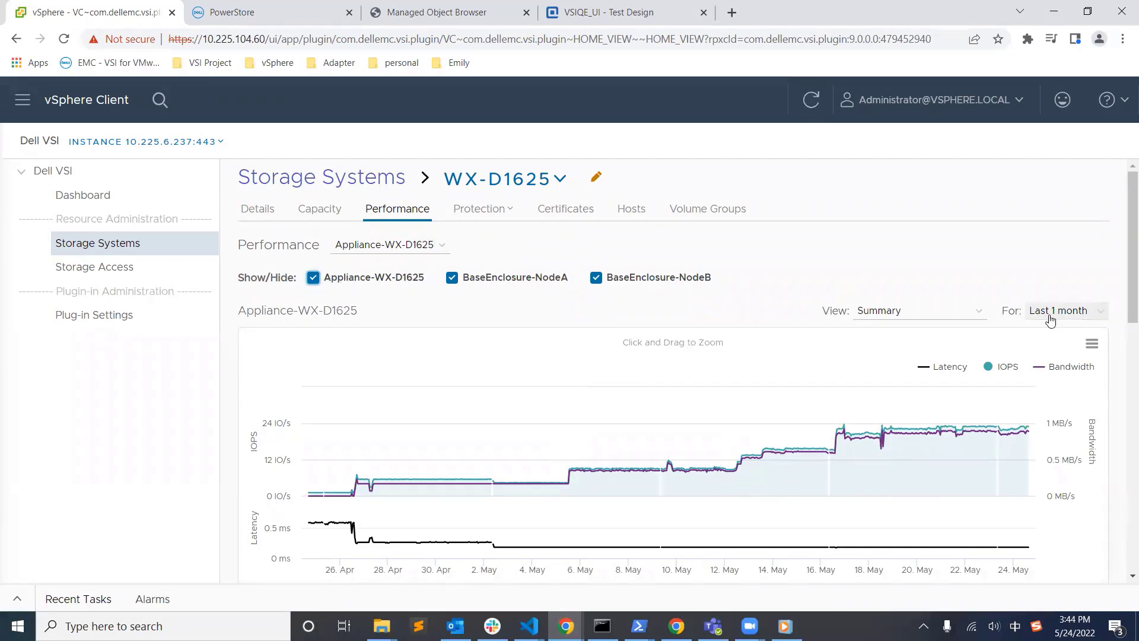
Step: Switch the chart view to IOPS details and zoom into 17–19 May
{"action": "left_click", "coordinate": [929, 320]}
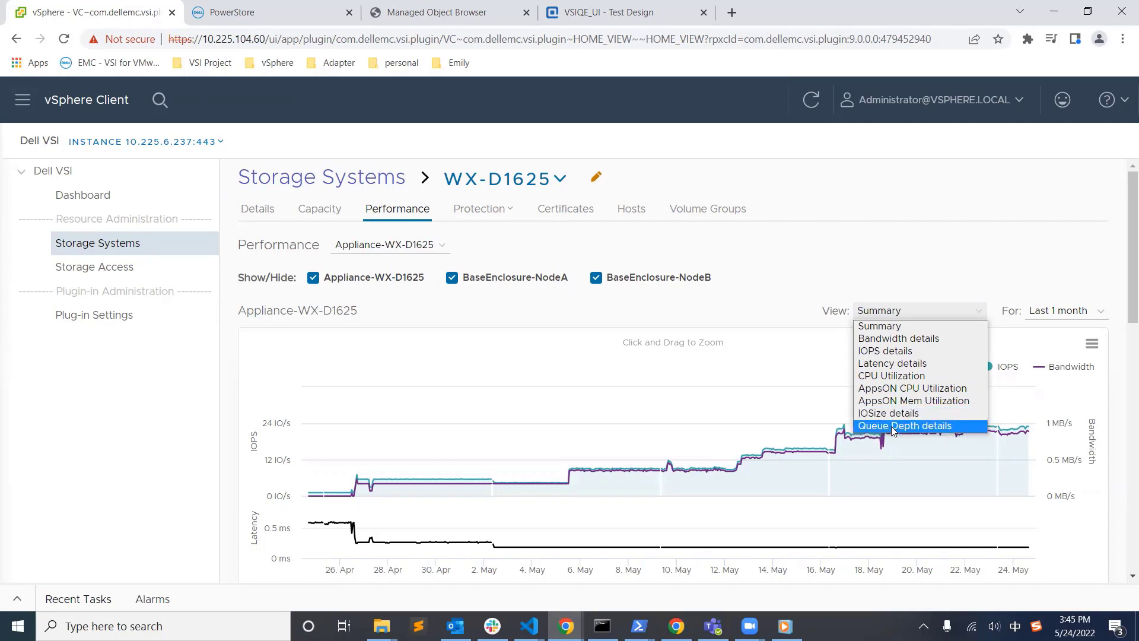
{"action": "left_click", "coordinate": [985, 281]}
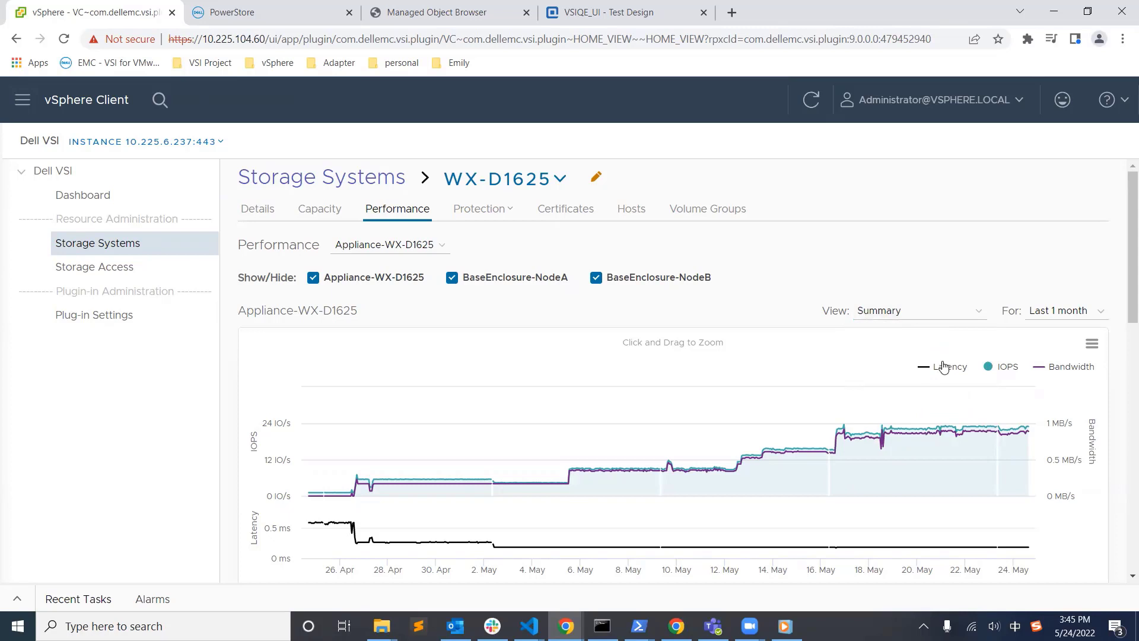
{"action": "left_click_drag", "start_coordinate": [973, 439], "coordinate": [893, 445]}
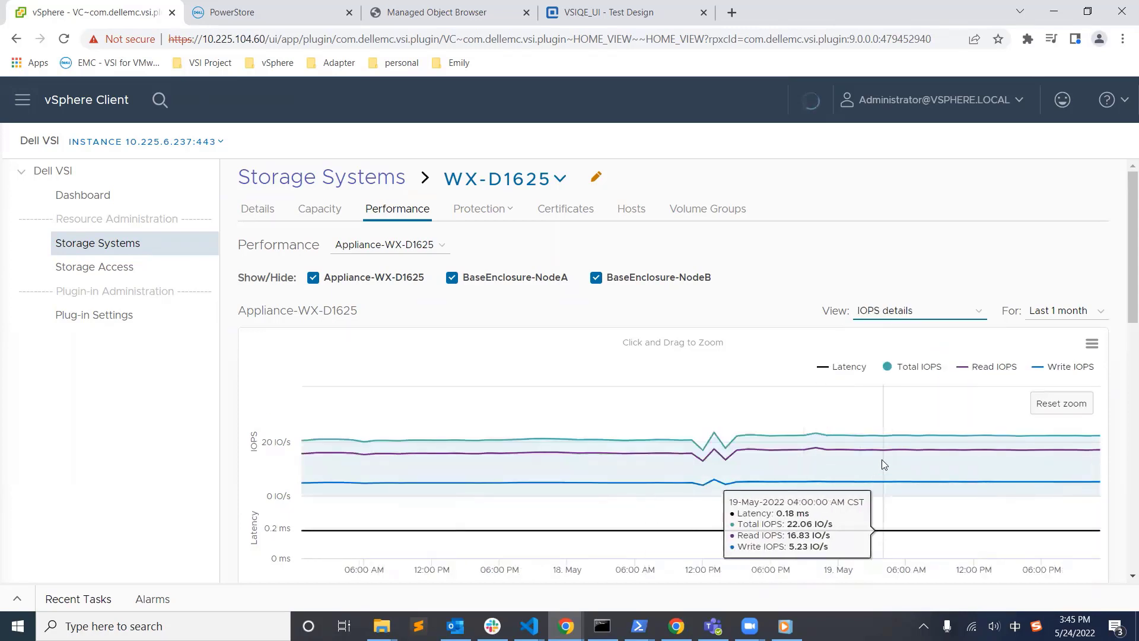